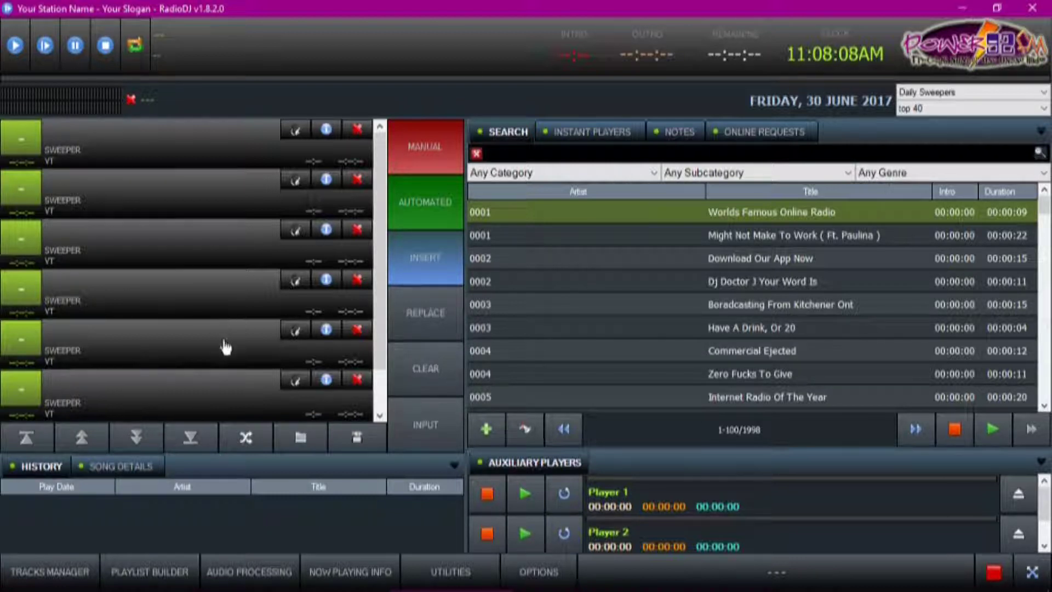
# Start a folder import from the Tracks Manager.
pyautogui.click(68, 582)
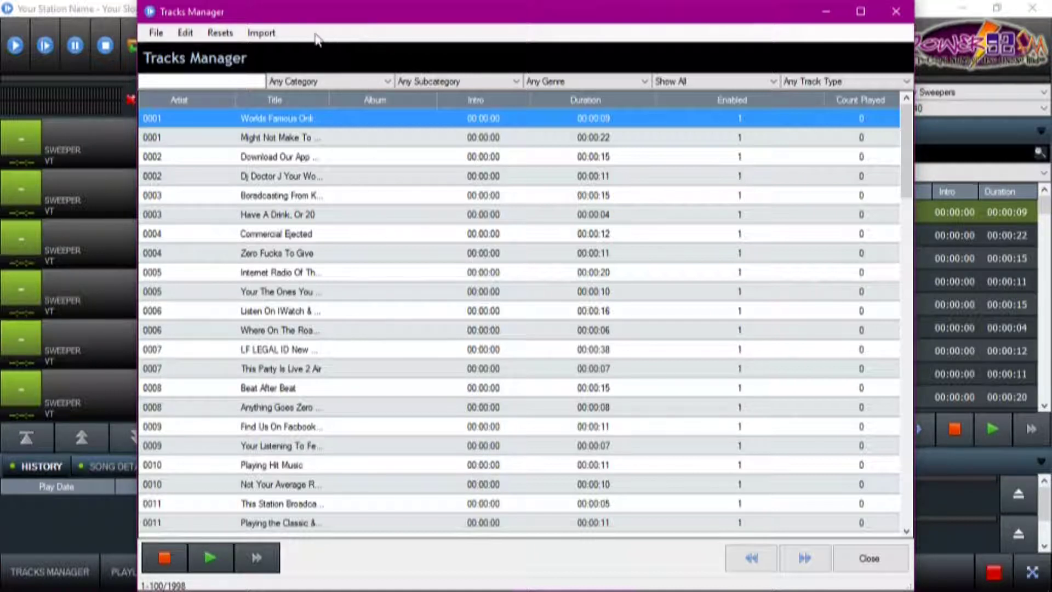
pyautogui.click(276, 42)
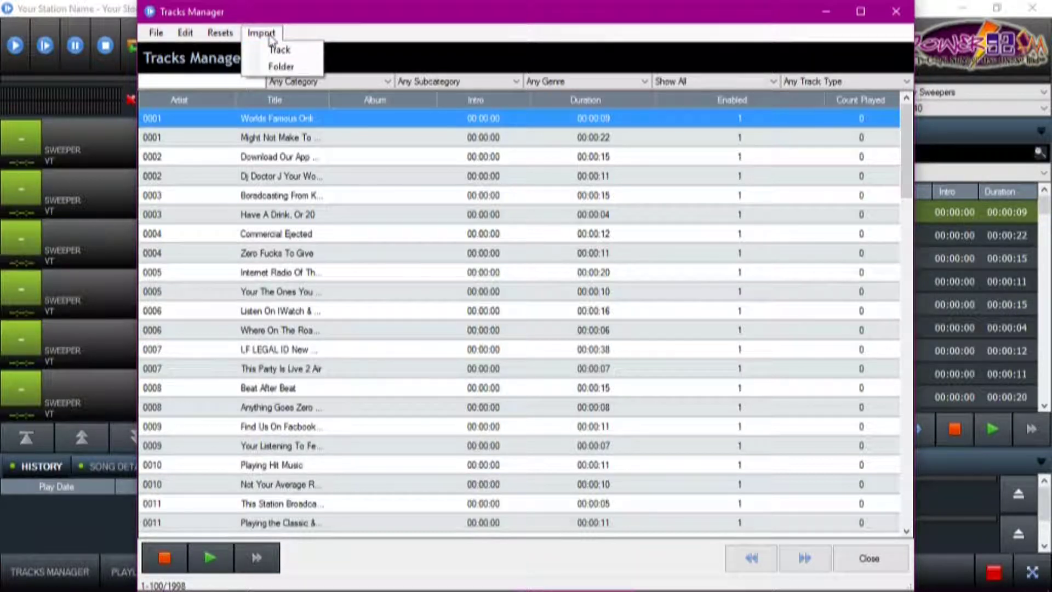
pyautogui.click(282, 68)
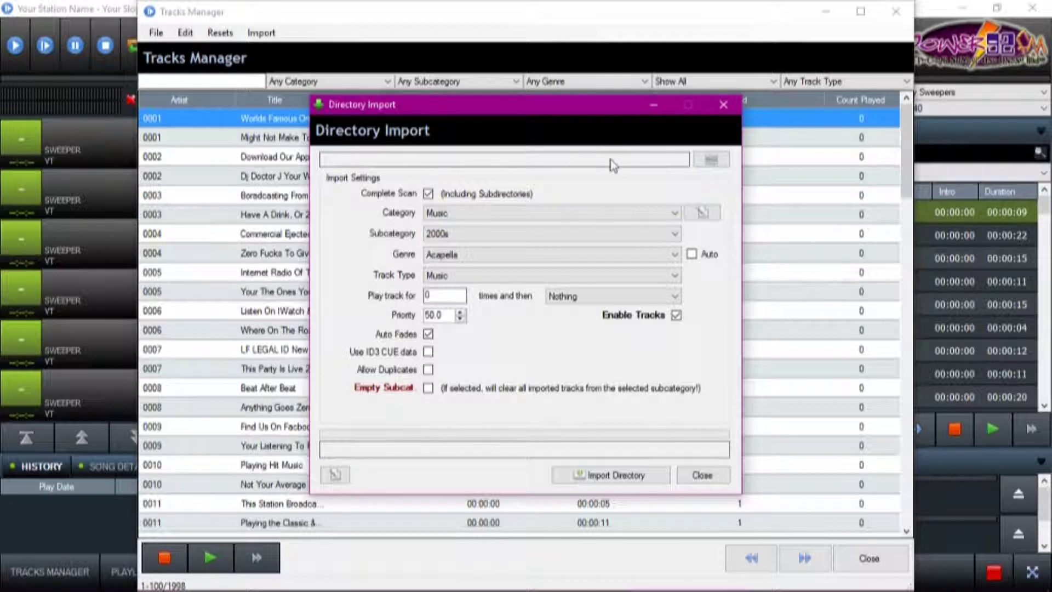
# Select the whole My Passport (D:) drive as the folder to import.
pyautogui.click(723, 167)
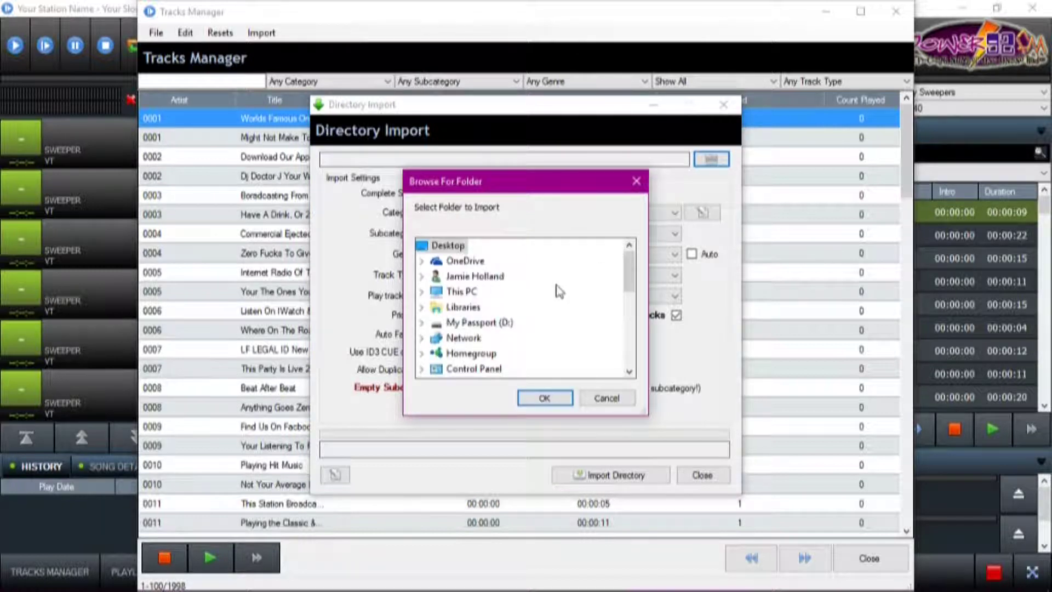
pyautogui.click(484, 326)
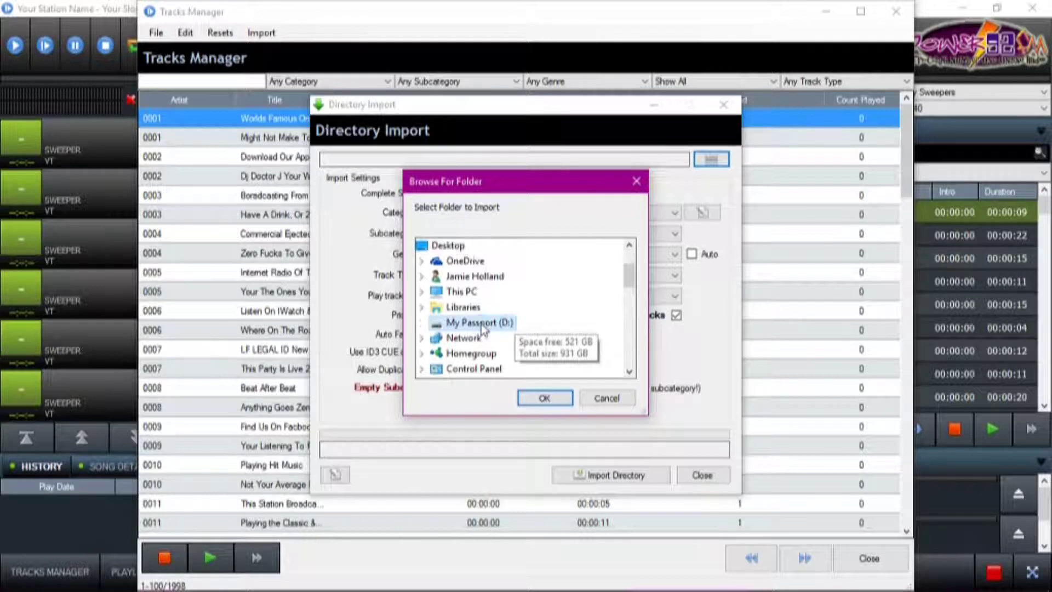
pyautogui.click(545, 398)
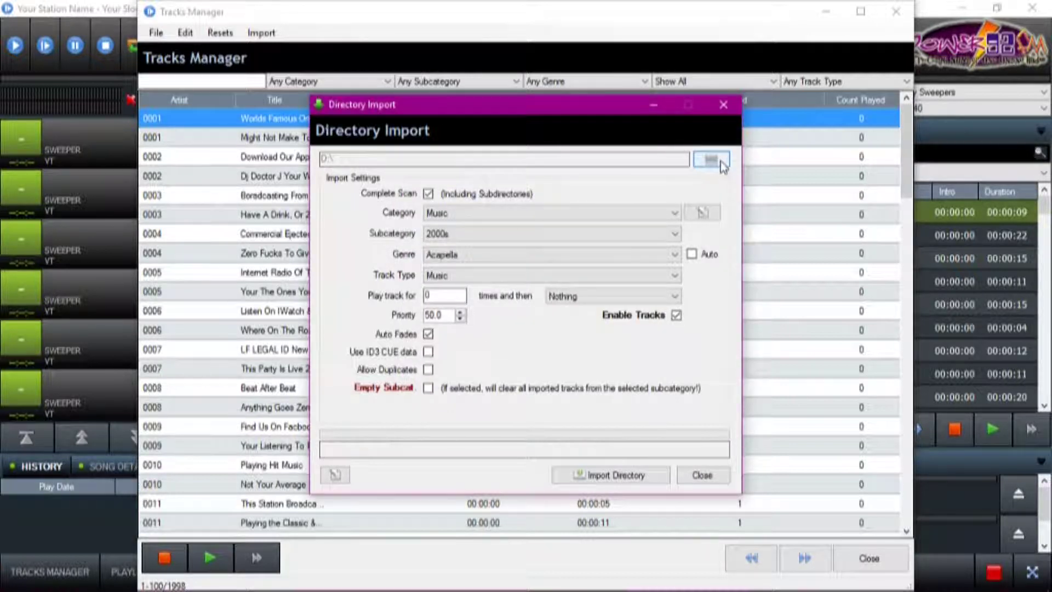
# Set the import folder to June 2017, inside Power92 FM's New Power Music folder on the My Passport (D:) drive.
pyautogui.click(713, 160)
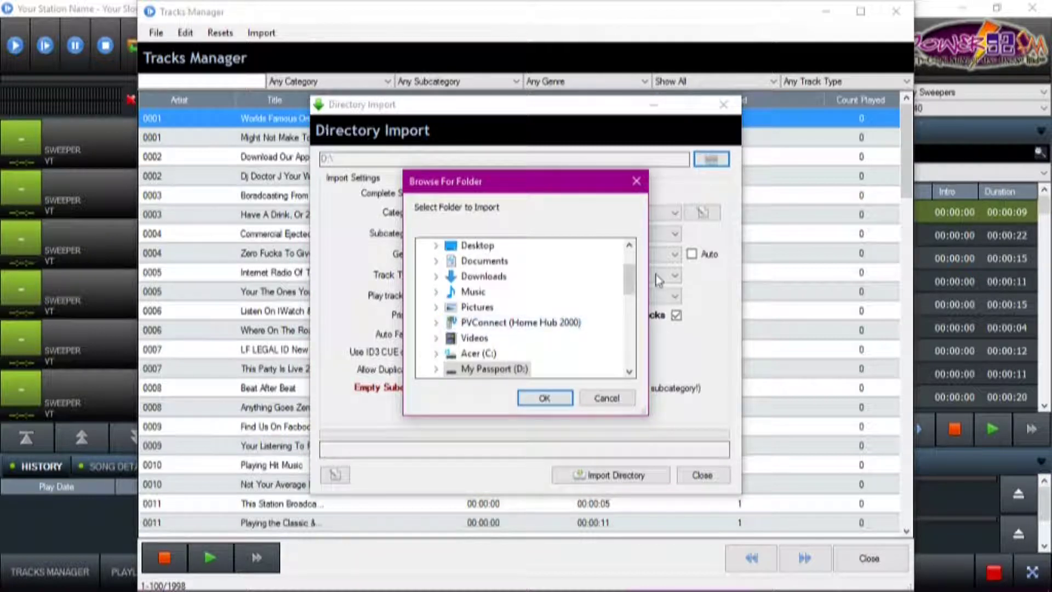
pyautogui.moveTo(628, 276); pyautogui.dragTo(629, 294)
pyautogui.click(437, 291)
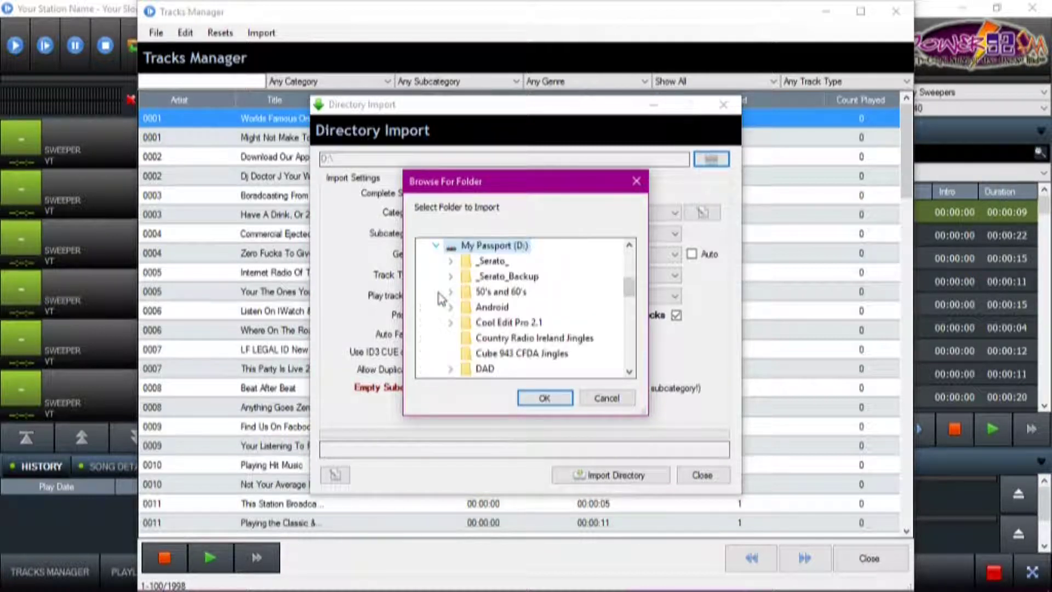
pyautogui.moveTo(636, 290); pyautogui.dragTo(633, 302)
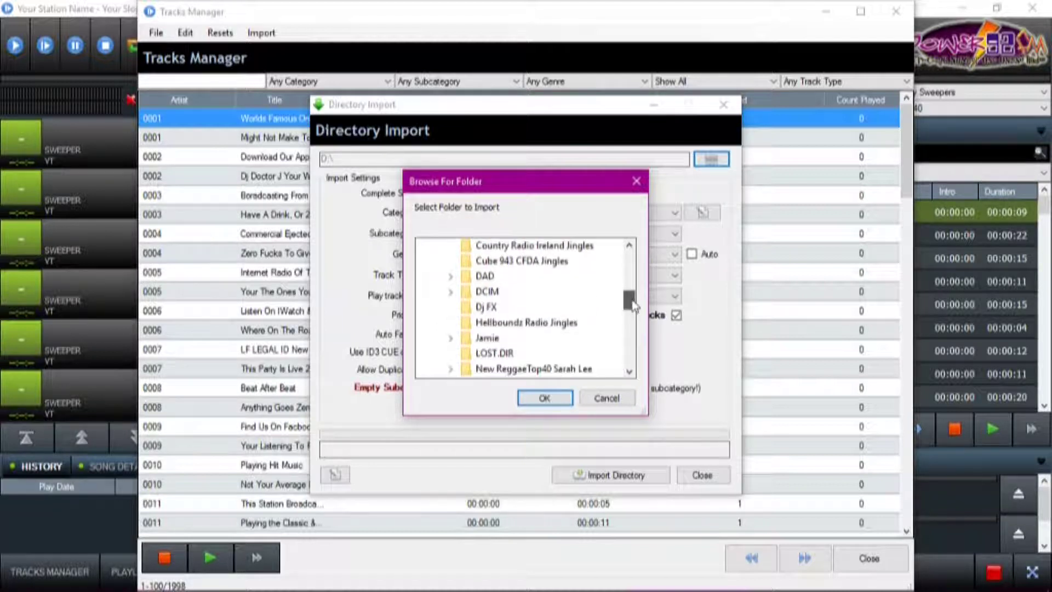
pyautogui.click(451, 338)
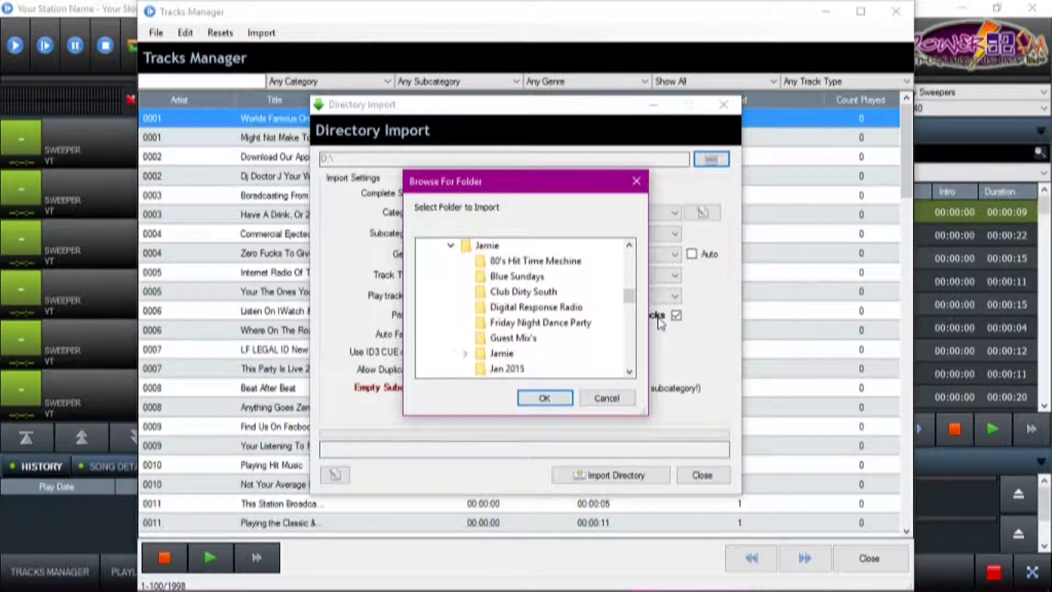
pyautogui.moveTo(629, 296); pyautogui.dragTo(629, 312)
pyautogui.click(465, 368)
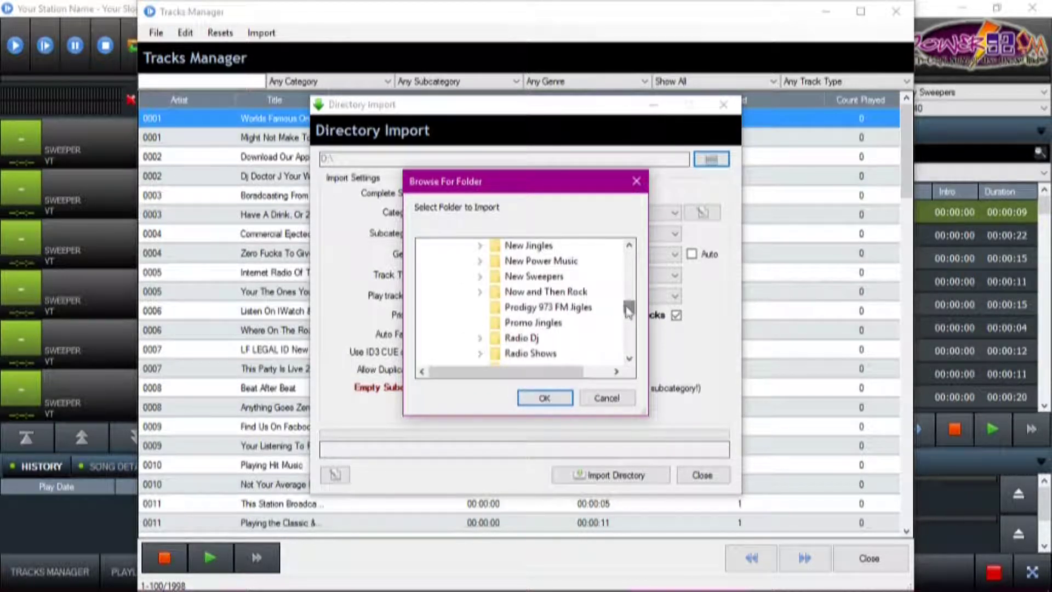
pyautogui.click(539, 261)
pyautogui.moveTo(629, 301); pyautogui.dragTo(634, 316)
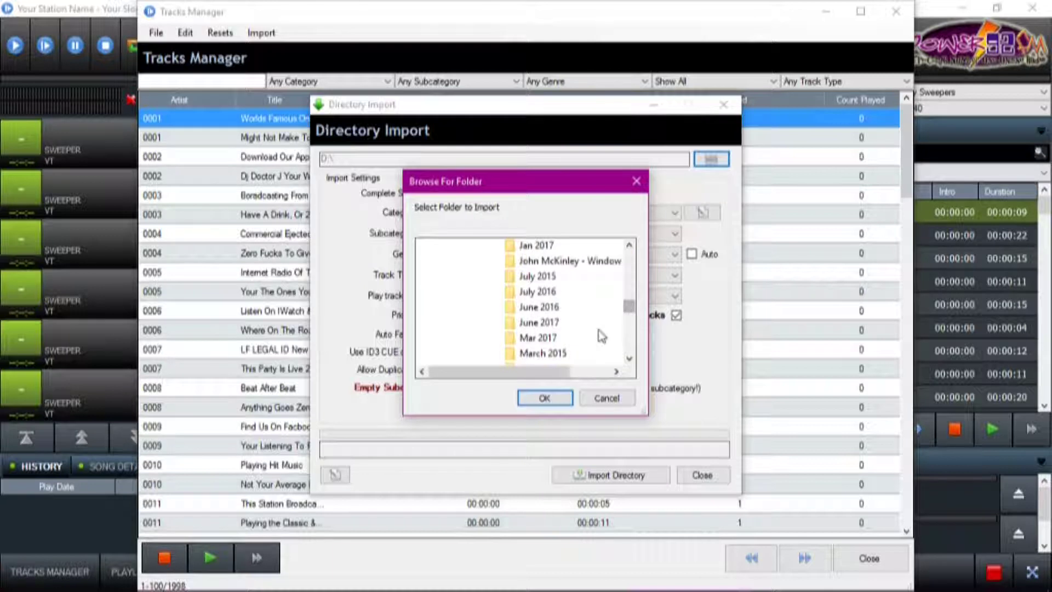
pyautogui.click(537, 329)
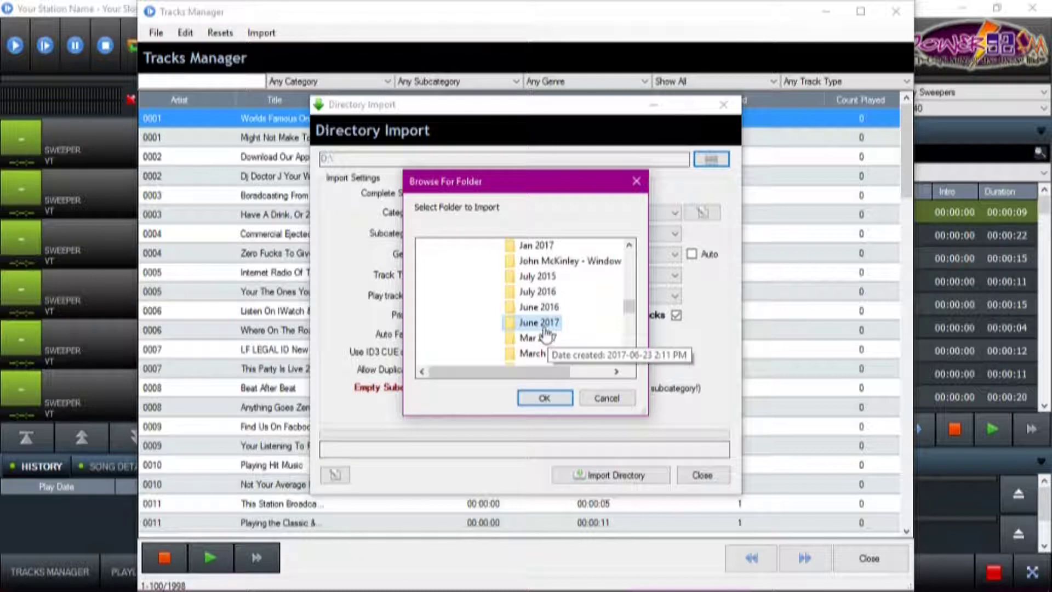
pyautogui.click(549, 403)
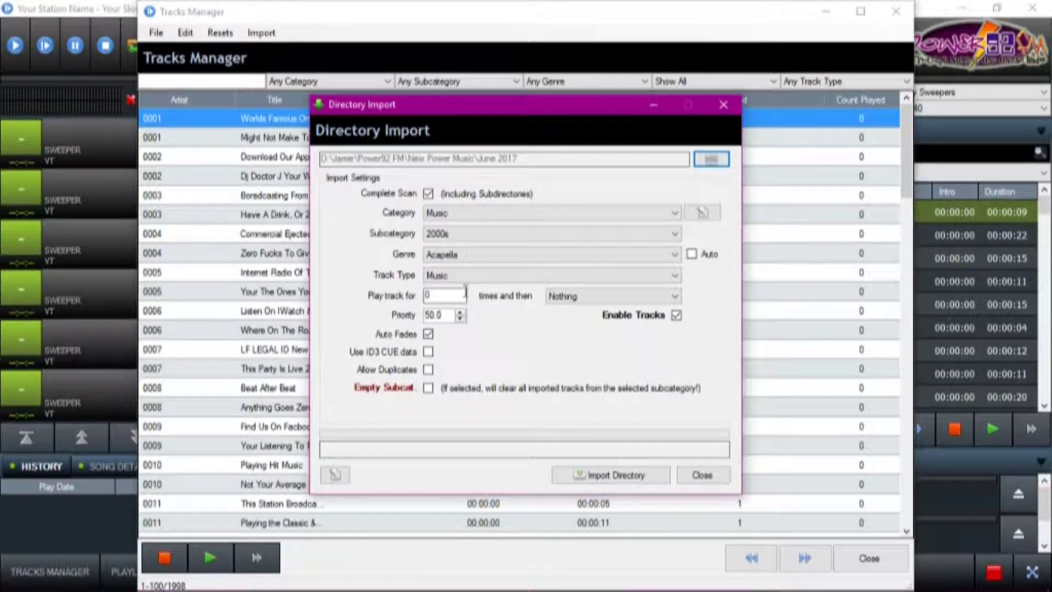
# Set the imported tracks' subcategory to Top 40, keeping Music as the category and Acapella as the genre.
pyautogui.click(487, 234)
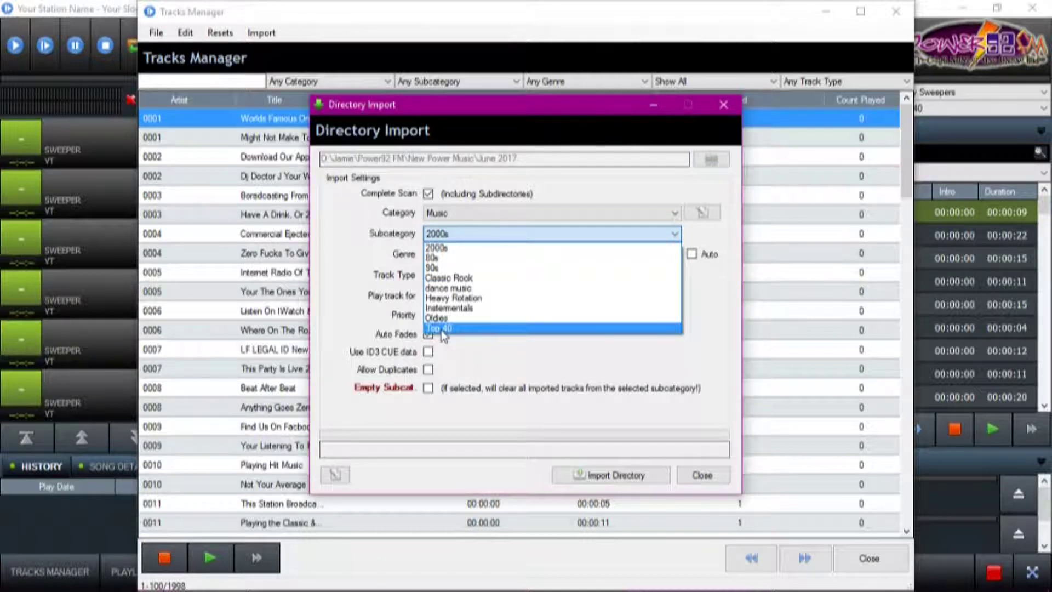
pyautogui.click(443, 330)
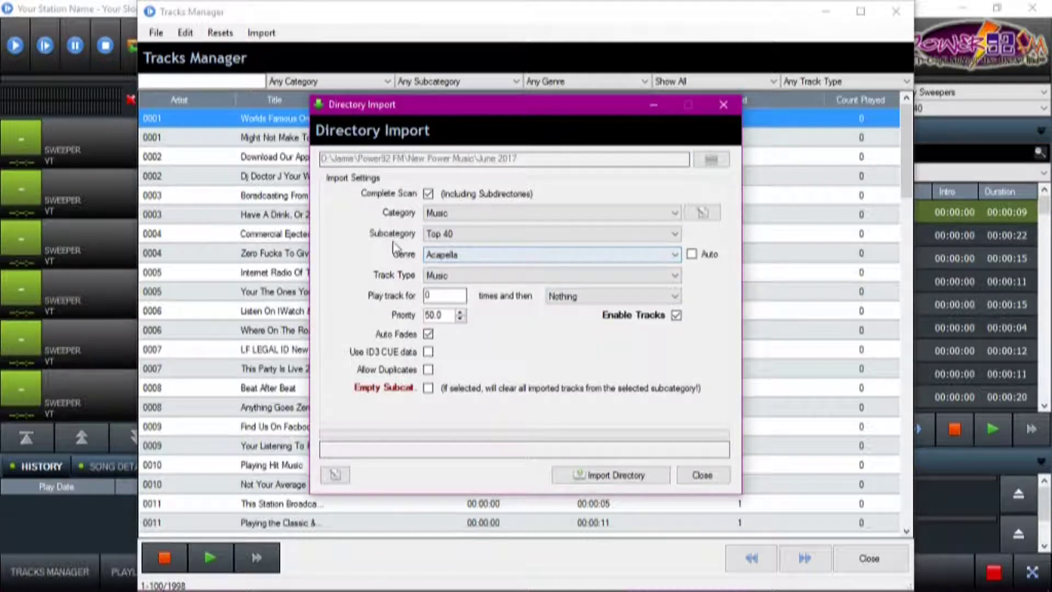
pyautogui.click(475, 214)
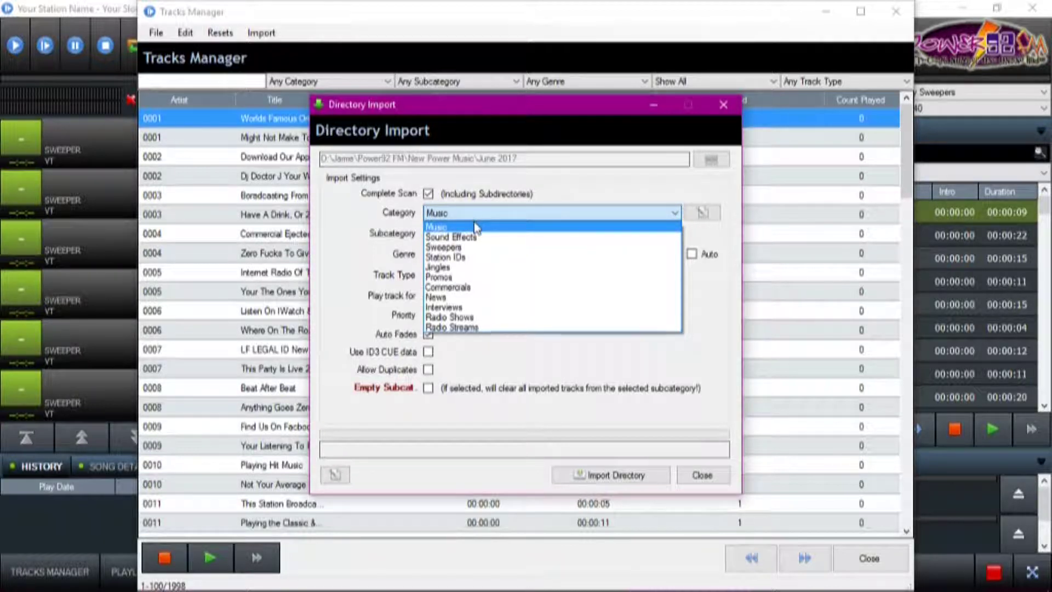
pyautogui.click(589, 192)
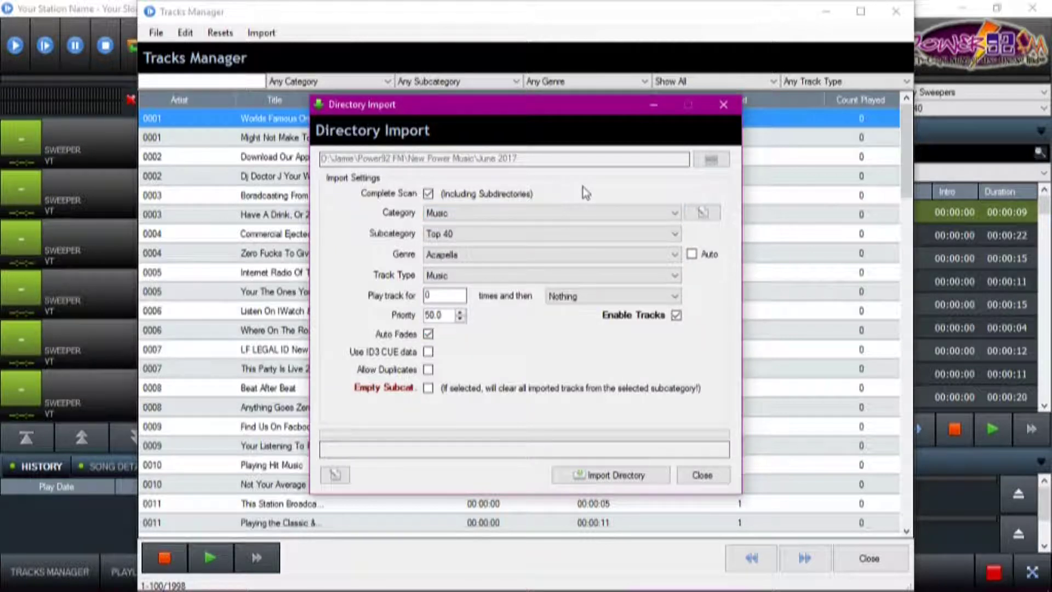
pyautogui.click(480, 257)
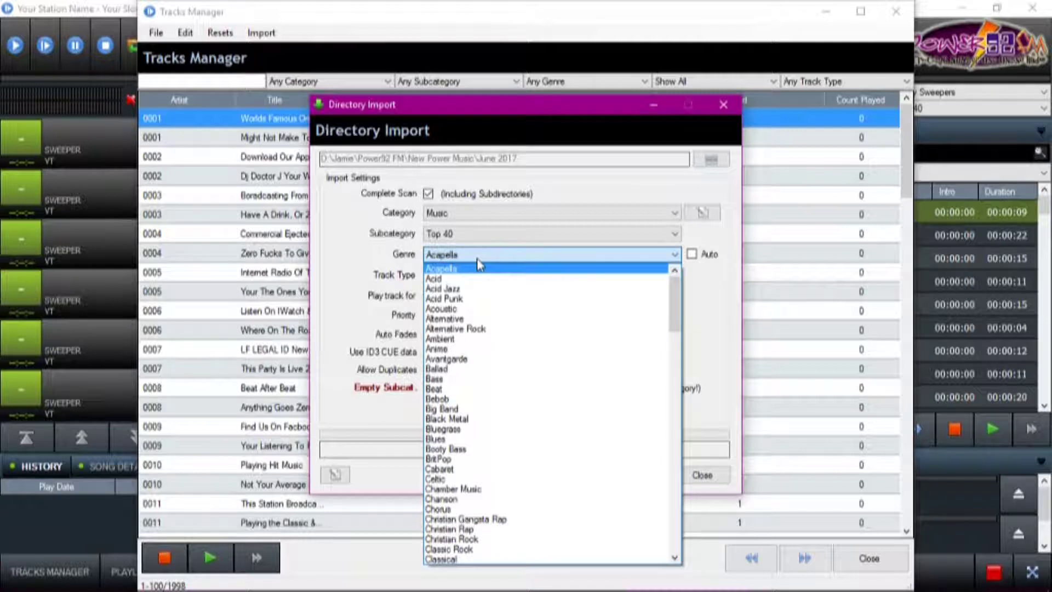
pyautogui.click(486, 256)
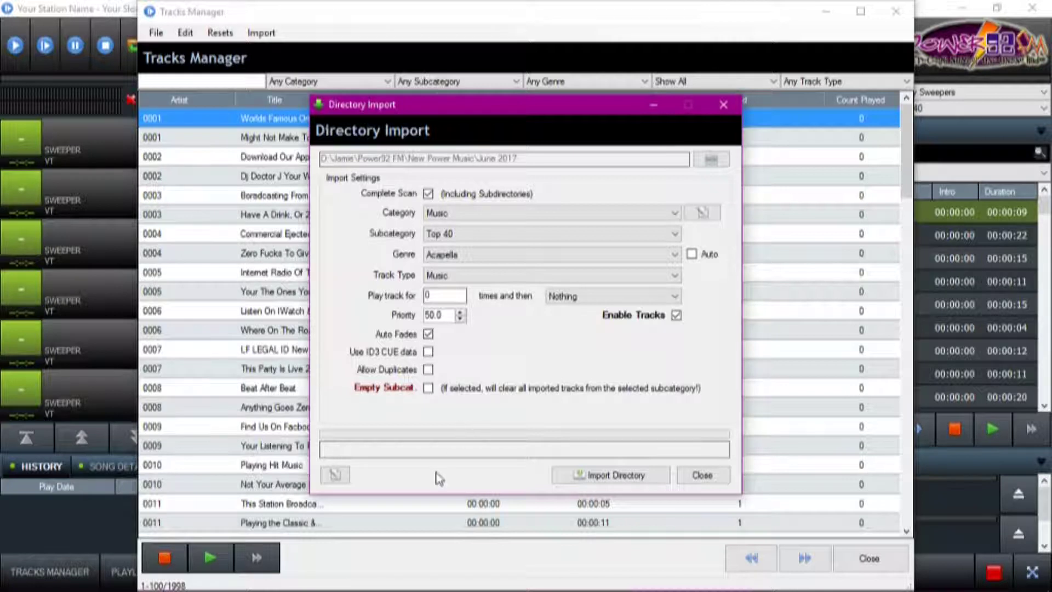
# Import the June 2017 directory and close the directory import.
pyautogui.click(604, 476)
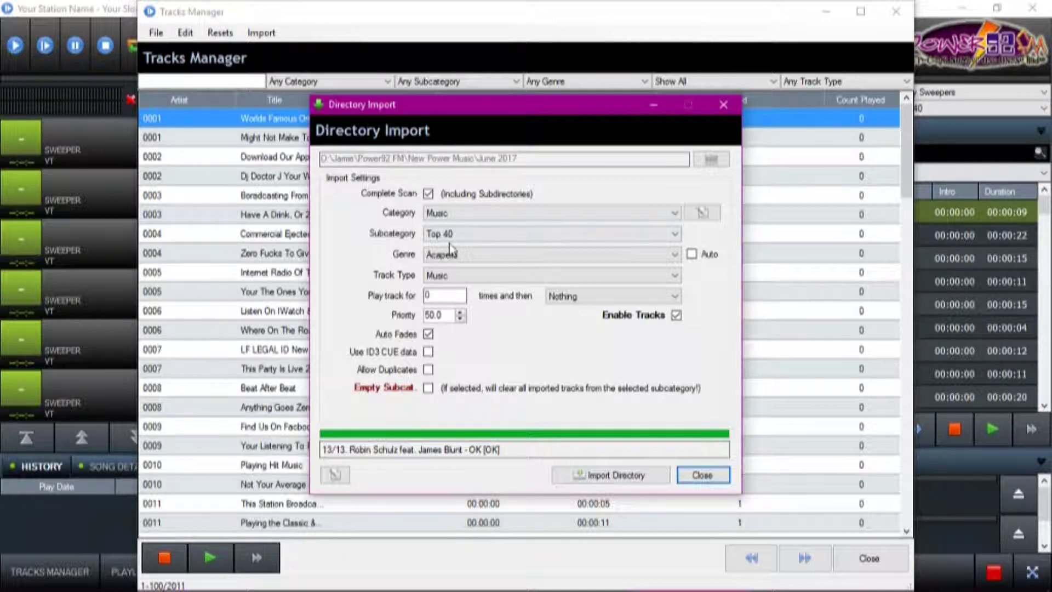
pyautogui.click(702, 474)
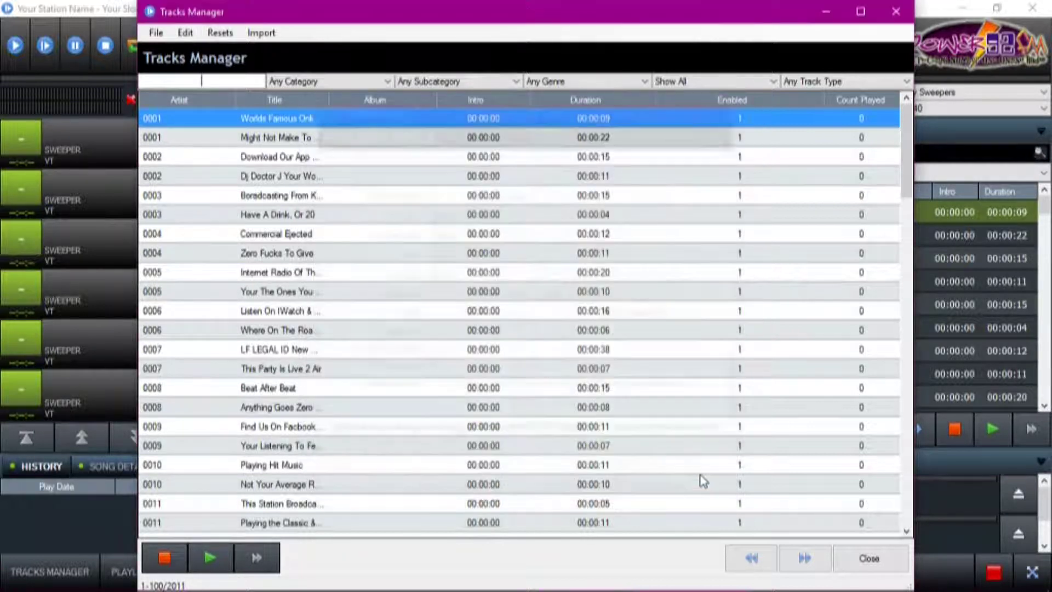
# Filter the track list to the Music category and Top 40 subcategory to check the imported songs.
pyautogui.click(375, 87)
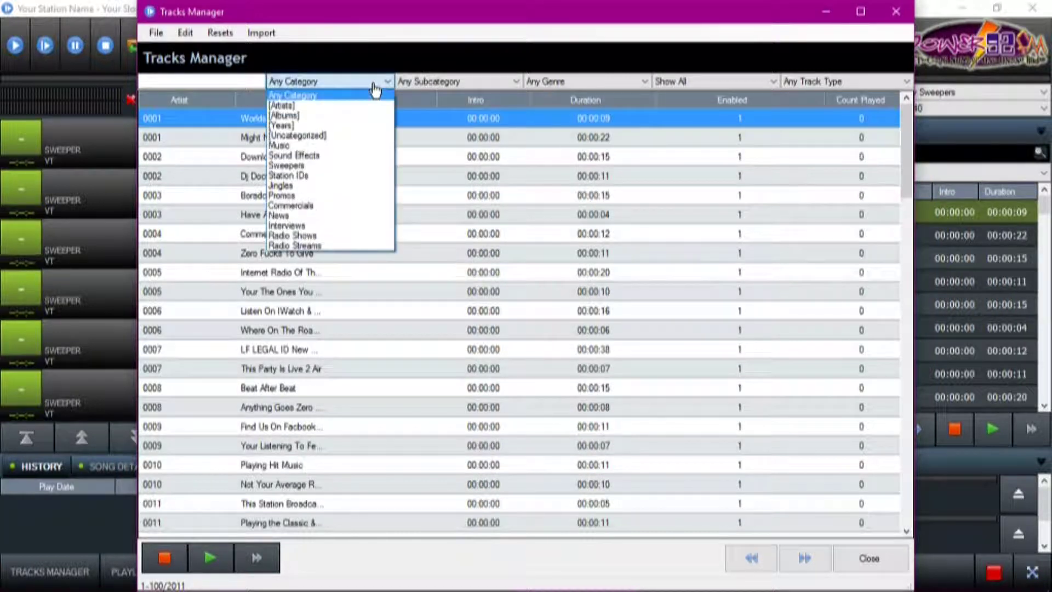
pyautogui.click(302, 147)
pyautogui.click(481, 81)
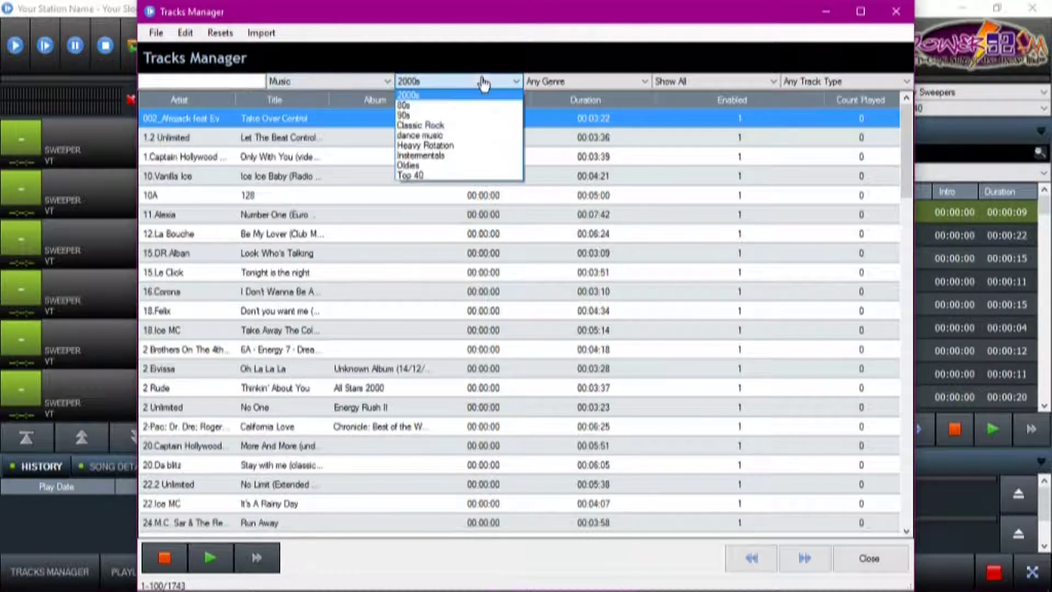
pyautogui.click(422, 176)
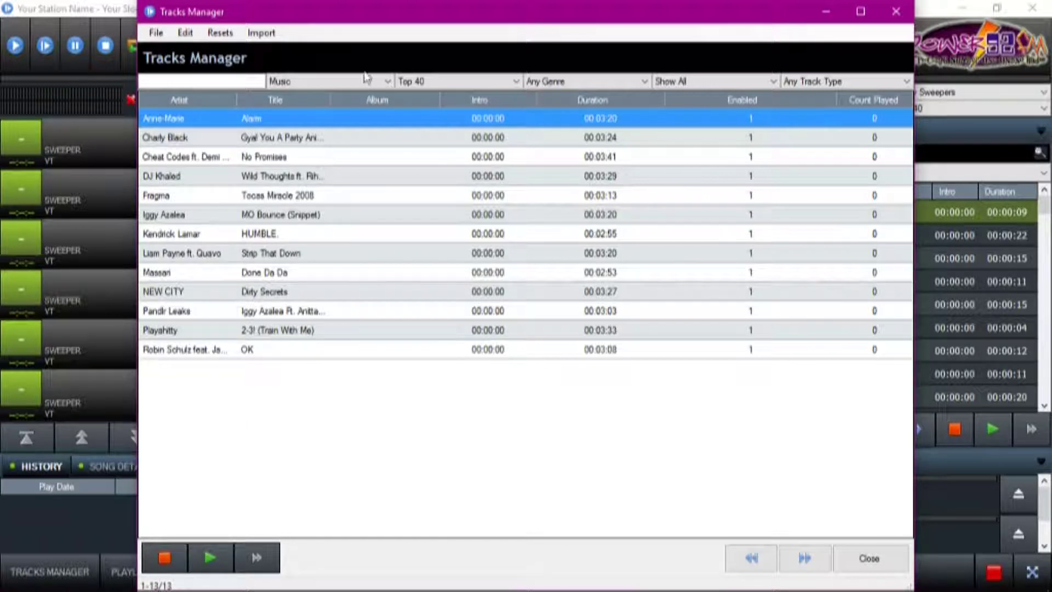
pyautogui.click(269, 33)
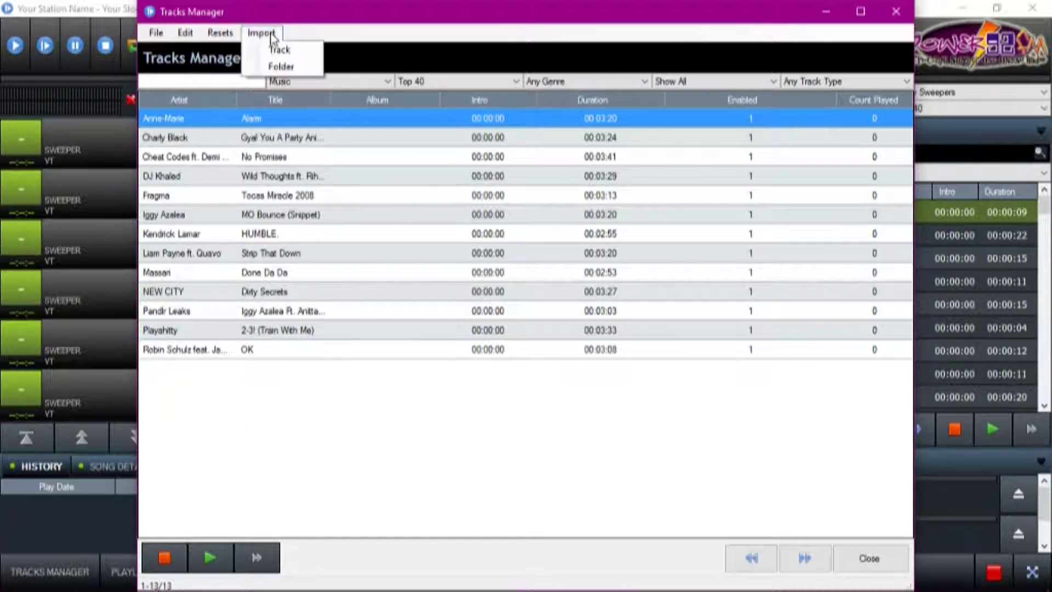
pyautogui.click(280, 51)
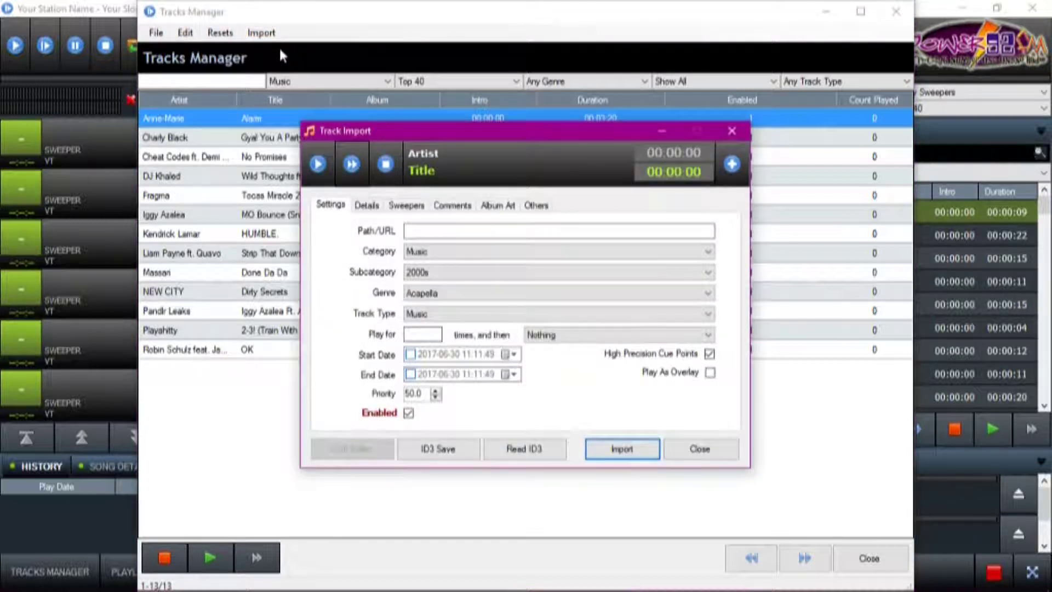
pyautogui.press('Escape')
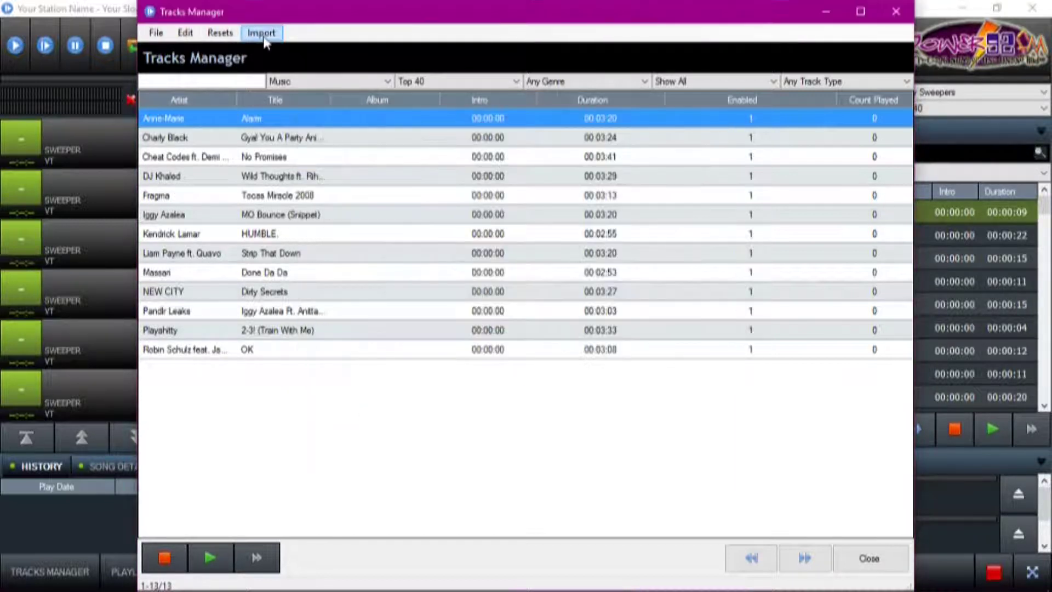
pyautogui.click(896, 13)
pyautogui.press('Escape')
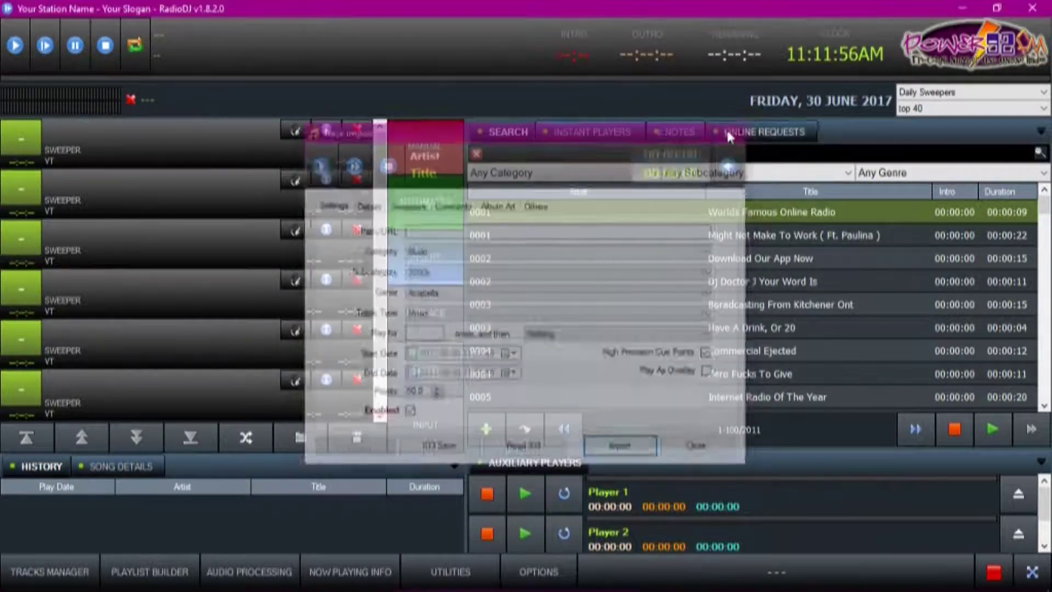
# Start a single-track import in the Tracks Manager and load NEW CITY - Dirty Secrets from the June 2017 folder.
pyautogui.click(31, 584)
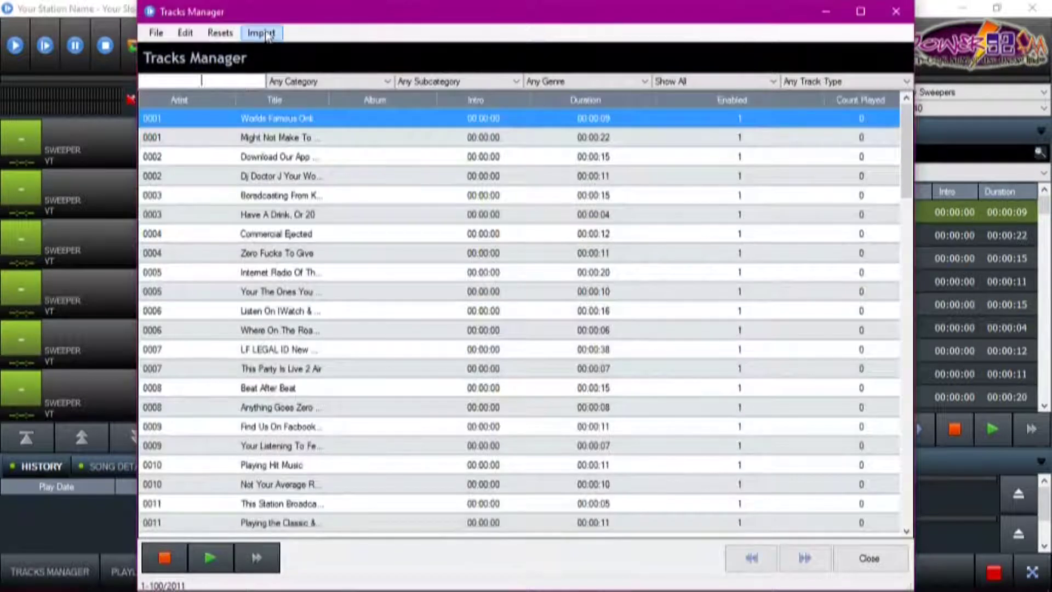
pyautogui.click(263, 33)
pyautogui.click(285, 50)
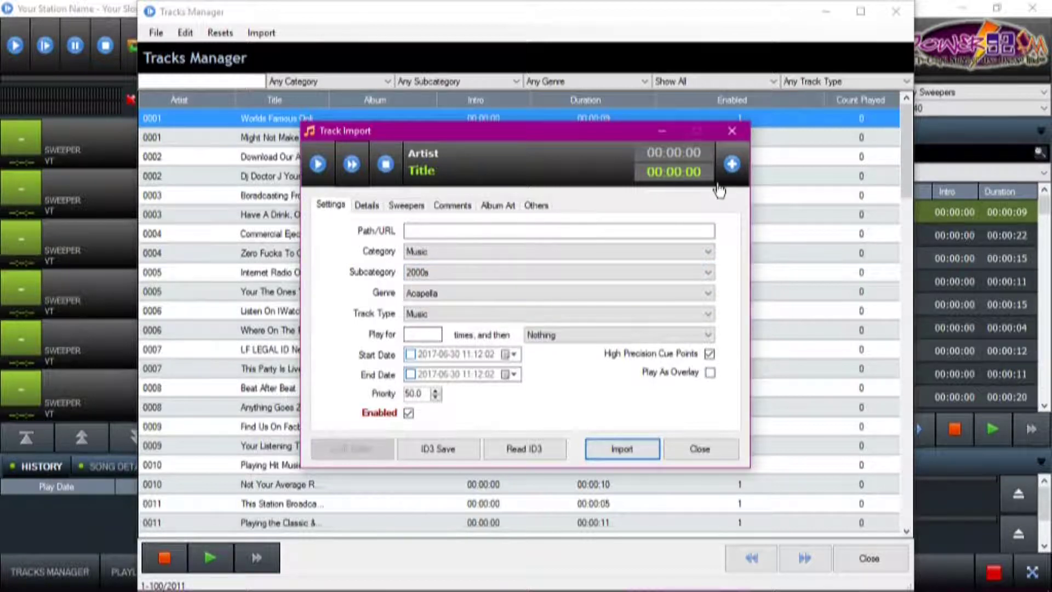
pyautogui.click(732, 167)
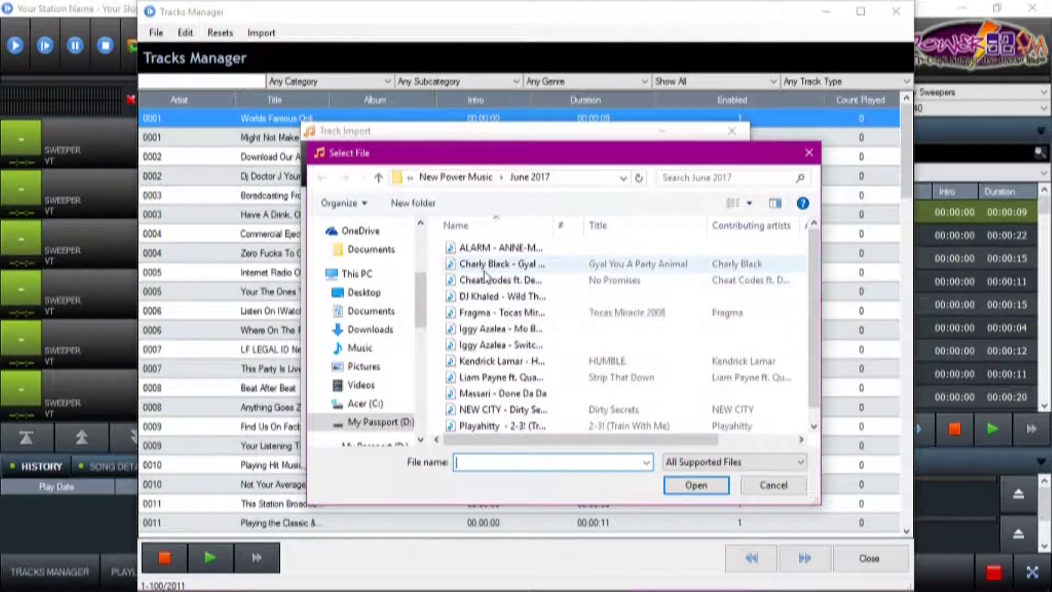
pyautogui.scroll(-1, 511, 373)
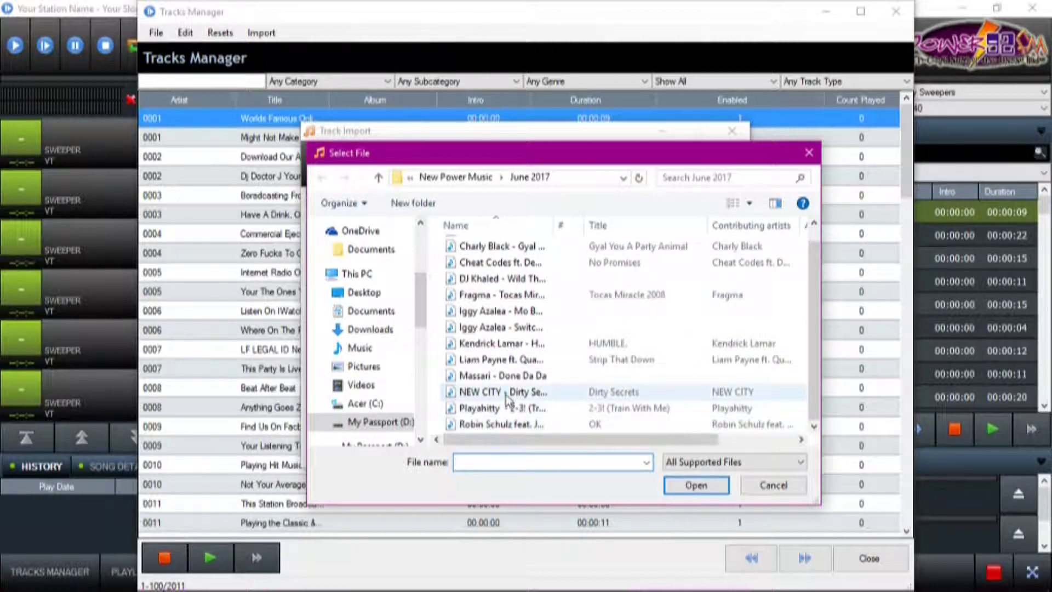
pyautogui.click(507, 392)
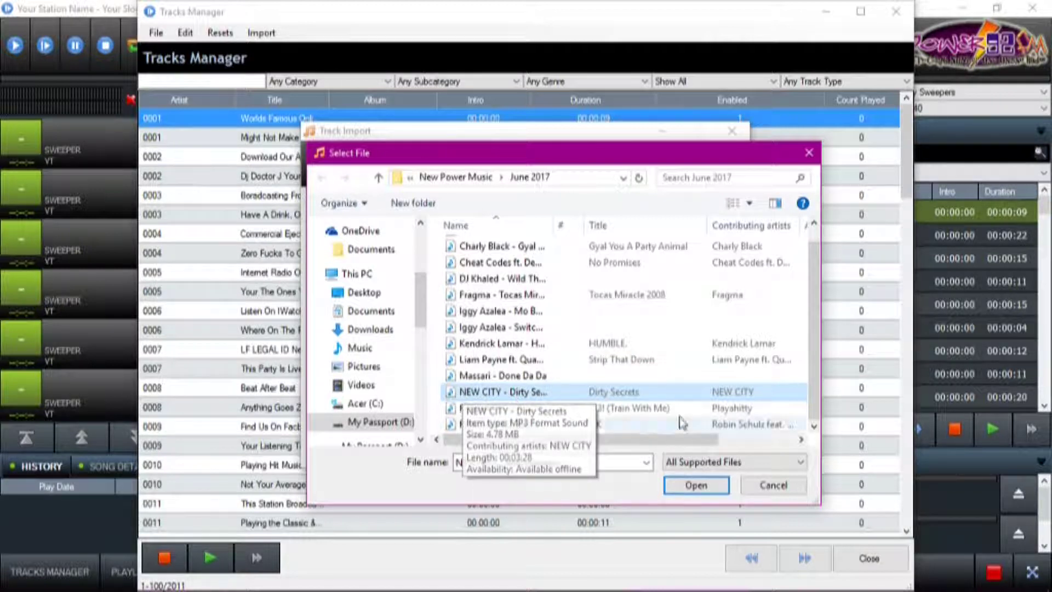
pyautogui.click(701, 488)
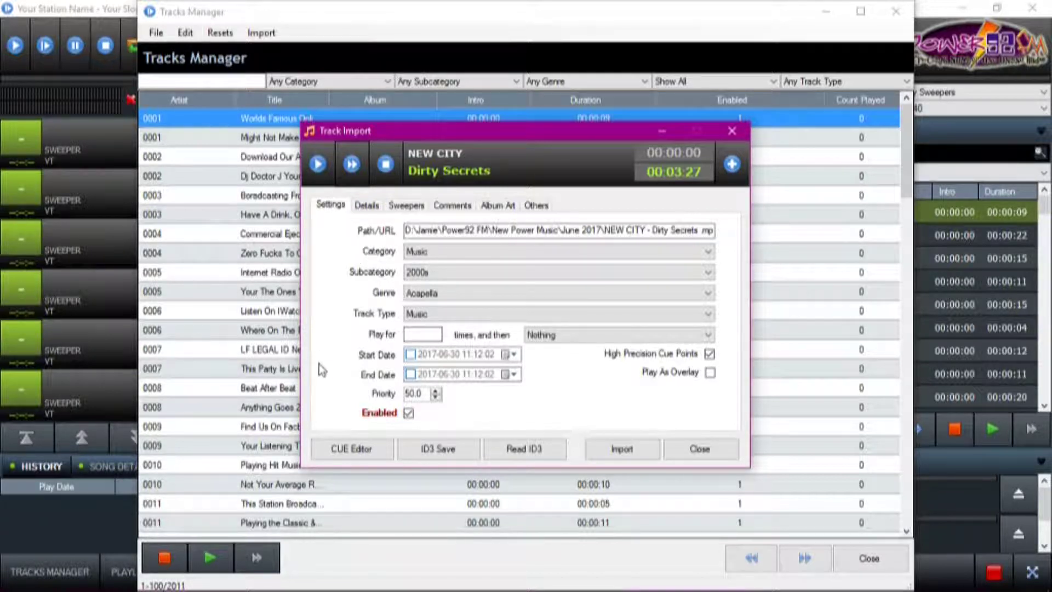
# Review the track's details and add the sweeper Power92 fm - All The Number 1 Songs to its active sweepers.
pyautogui.click(368, 206)
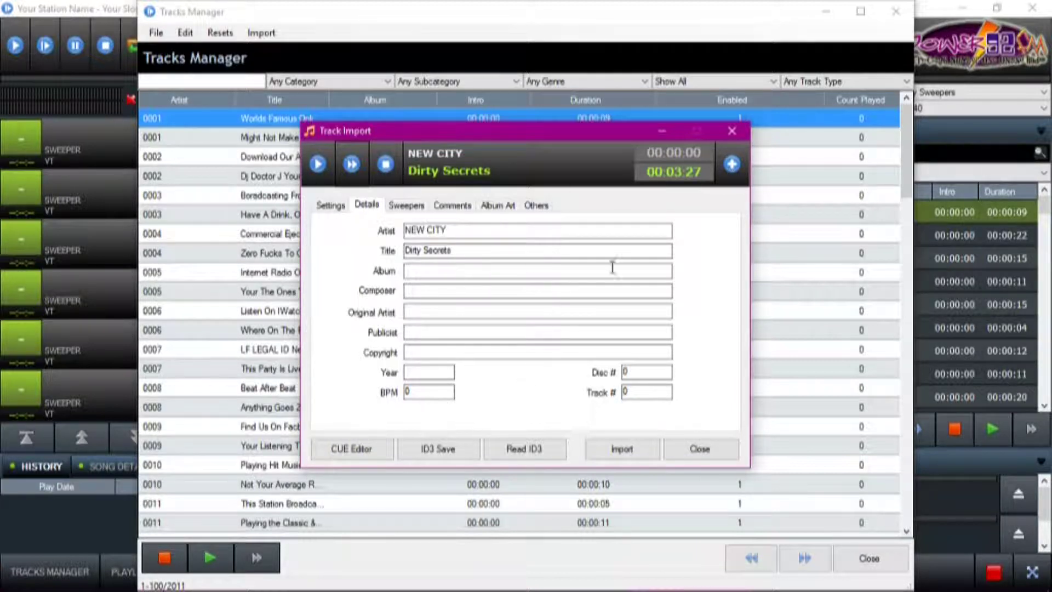
pyautogui.click(333, 211)
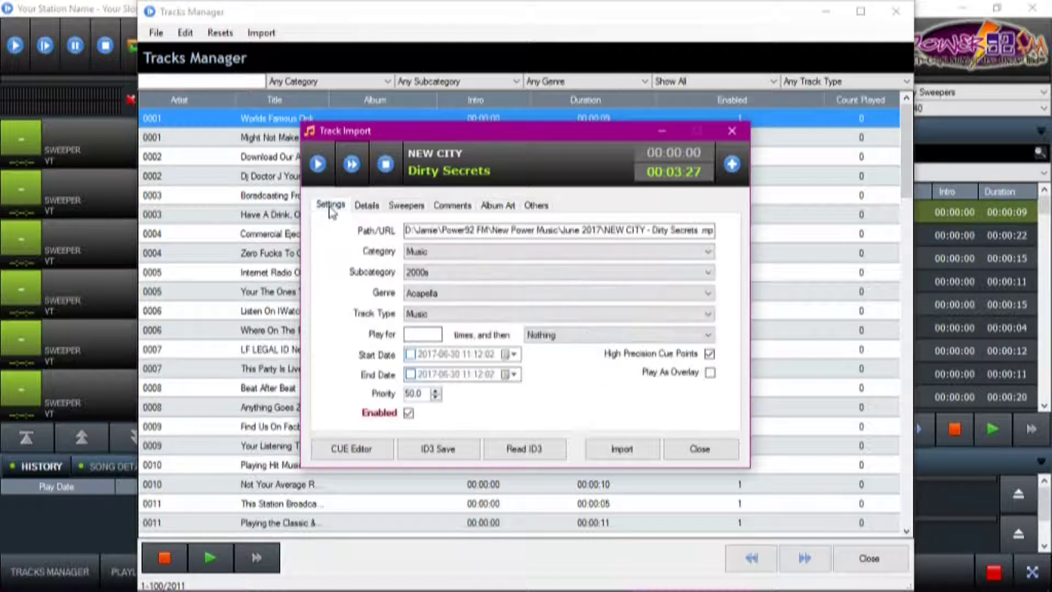
pyautogui.click(419, 213)
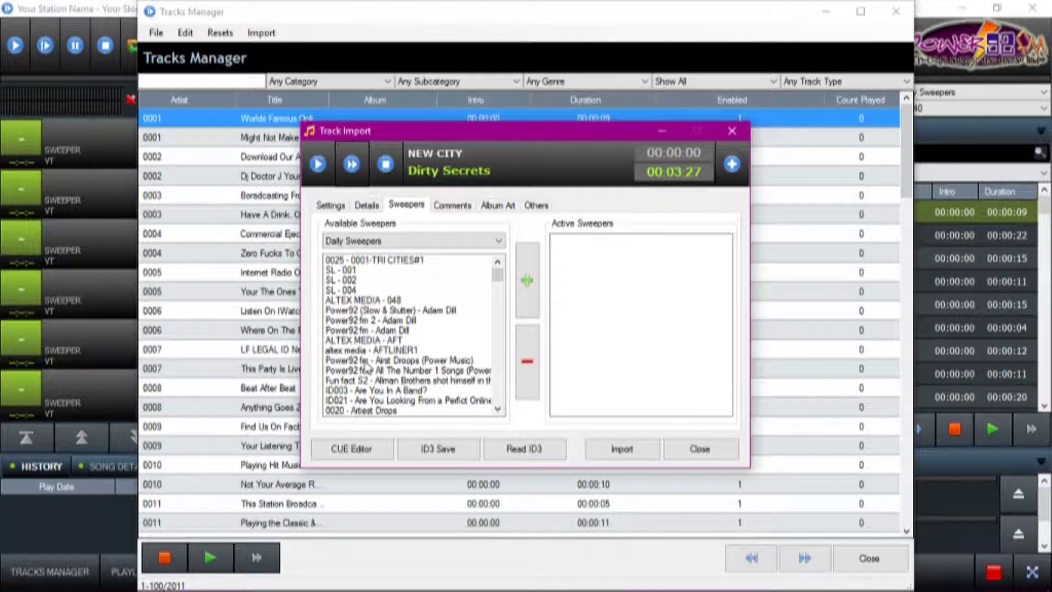
pyautogui.click(362, 340)
pyautogui.click(384, 360)
pyautogui.click(431, 371)
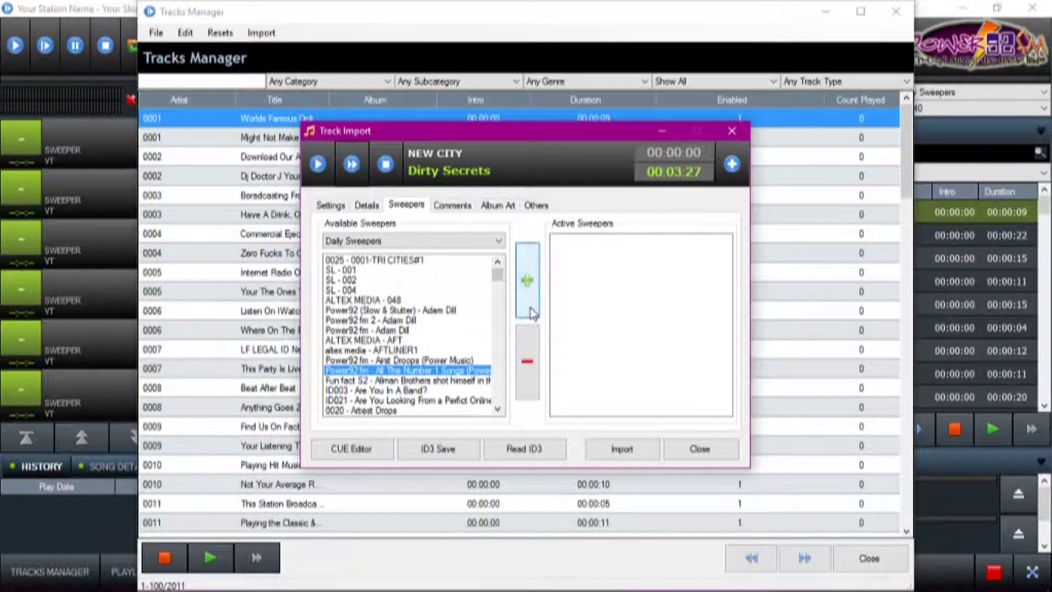
pyautogui.click(527, 280)
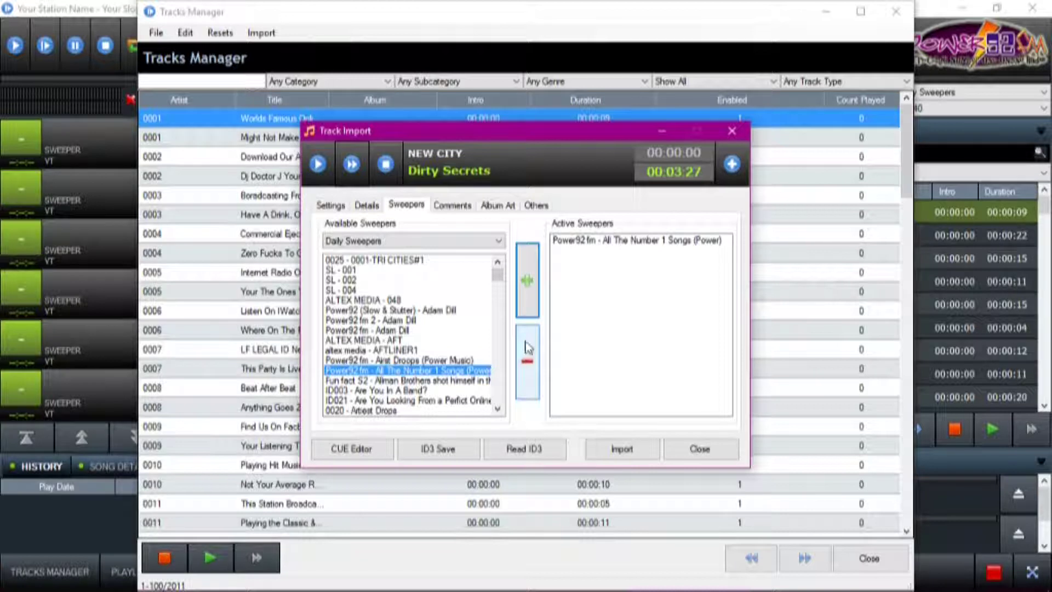
# Remove the All The Number 1 Songs sweeper from the active sweepers and return to the import settings.
pyautogui.click(599, 240)
pyautogui.click(527, 360)
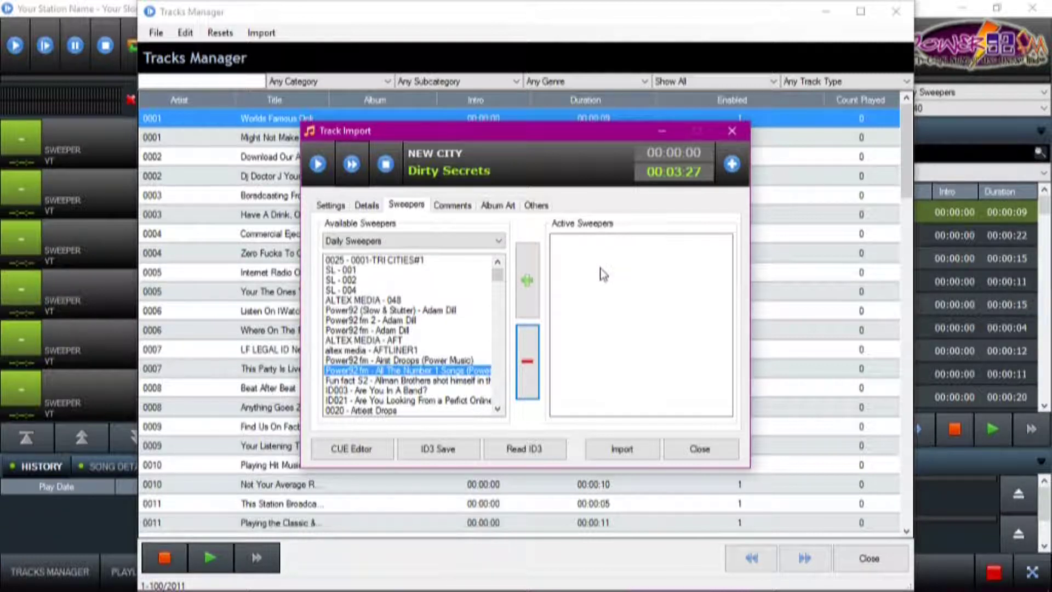
pyautogui.click(339, 206)
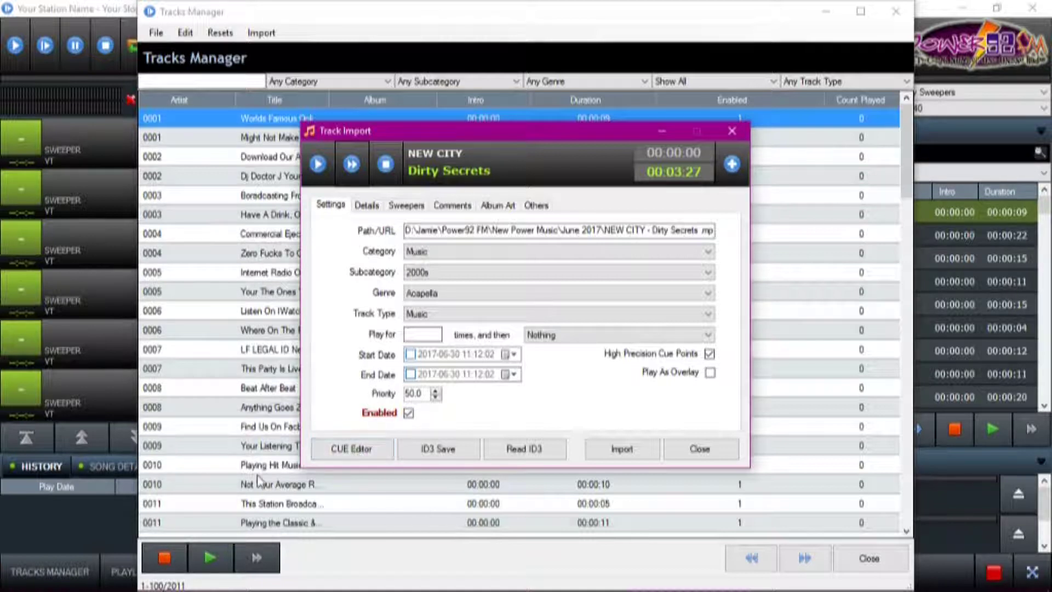
# Open Dirty Secrets in the CUE Editor and remove its INTRO marker.
pyautogui.click(336, 458)
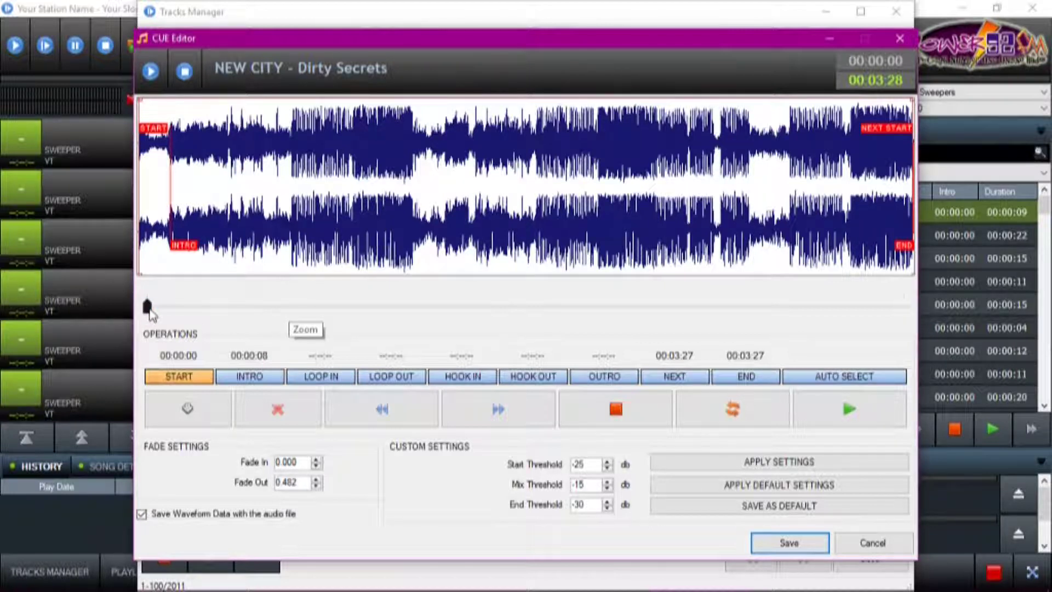
pyautogui.moveTo(147, 308)
pyautogui.mouseDown()
pyautogui.moveTo(190, 317)
pyautogui.moveTo(254, 307)
pyautogui.moveTo(147, 306)
pyautogui.mouseUp()
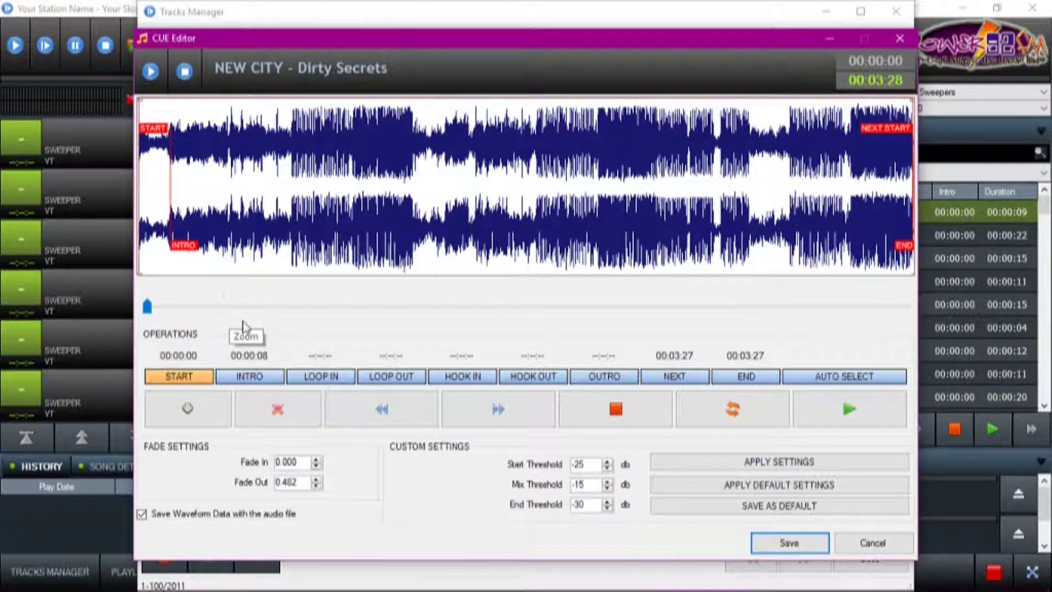
pyautogui.click(251, 382)
pyautogui.click(262, 413)
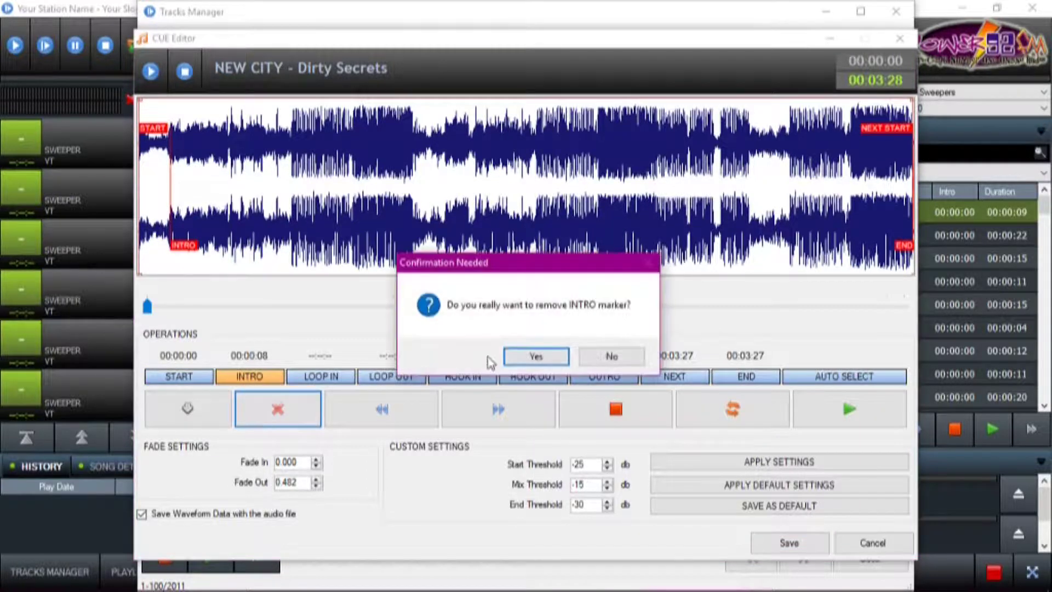
pyautogui.click(537, 357)
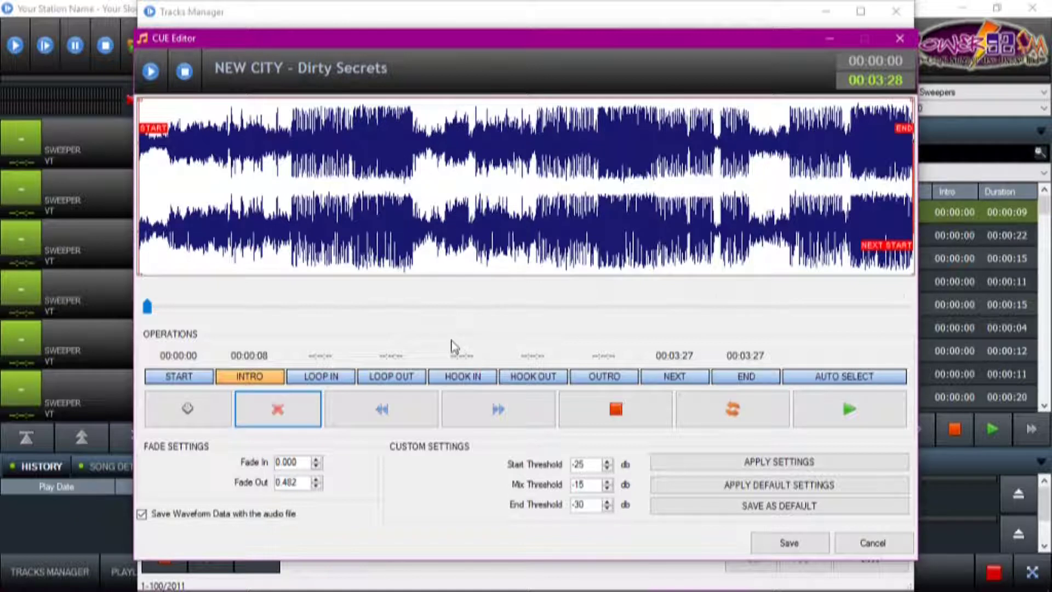
# Play the track from the START marker, place the INTRO marker at about 8 seconds, and stop playback.
pyautogui.click(201, 380)
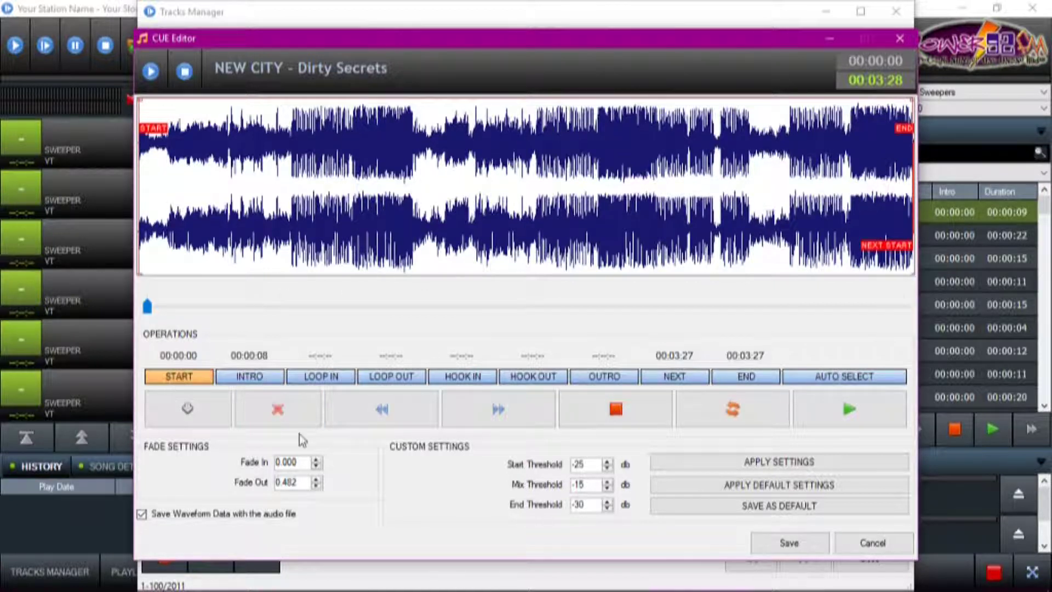
pyautogui.click(858, 413)
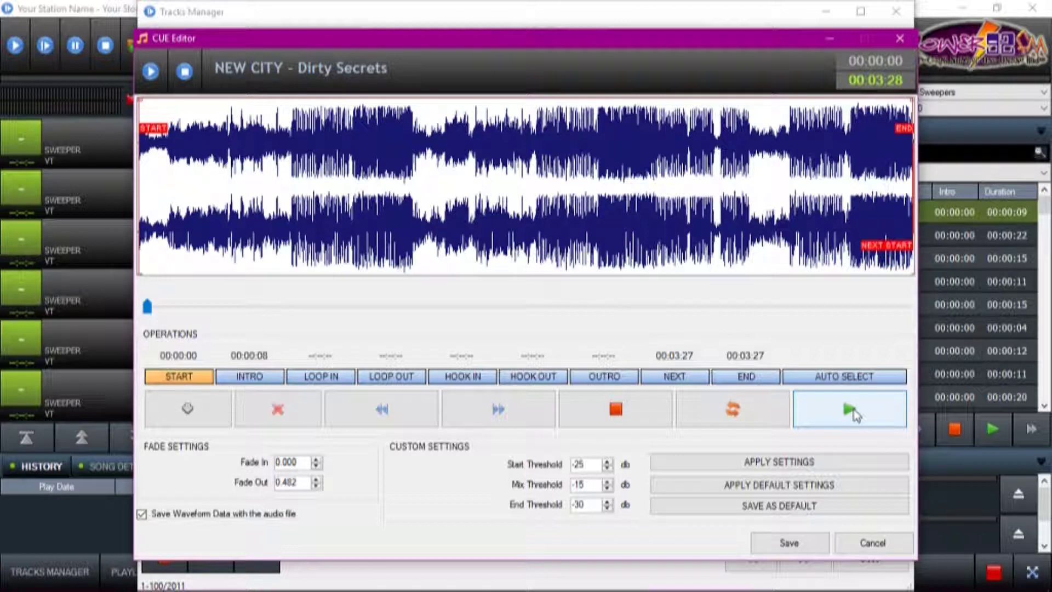
pyautogui.click(262, 379)
pyautogui.click(263, 383)
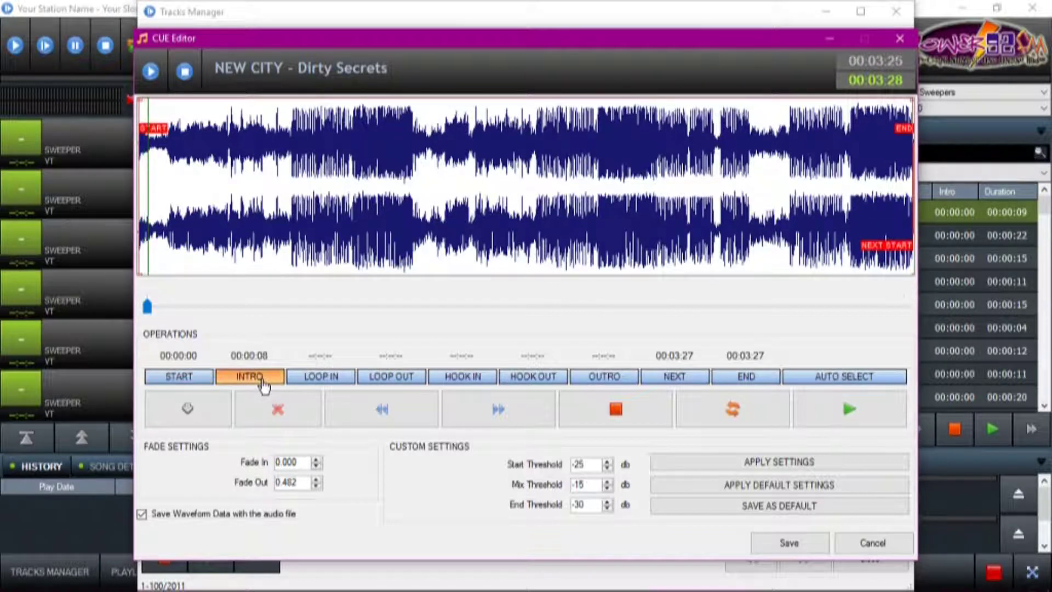
pyautogui.click(189, 411)
pyautogui.click(421, 379)
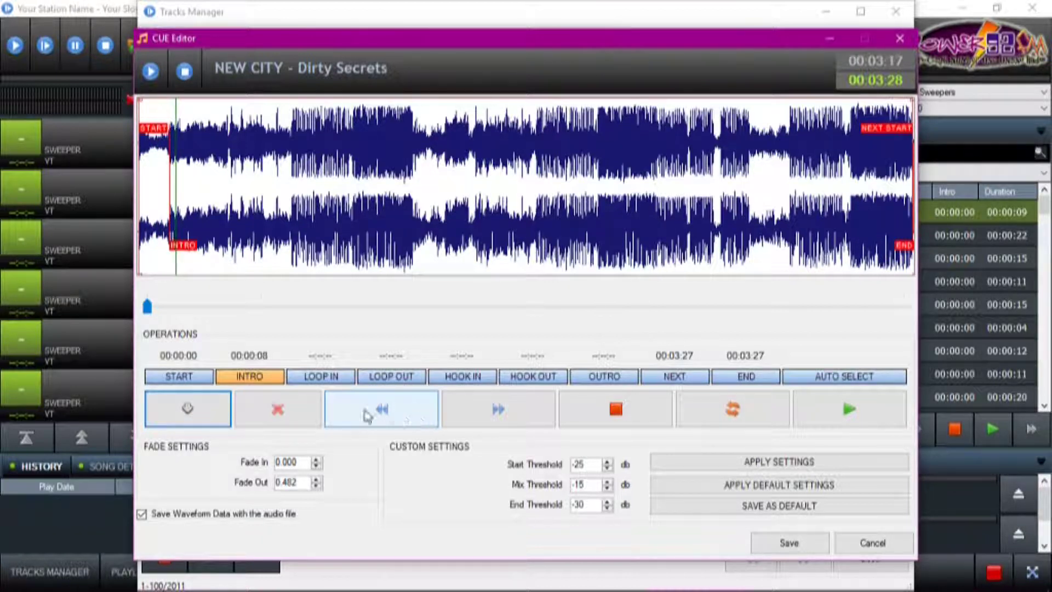
pyautogui.click(609, 412)
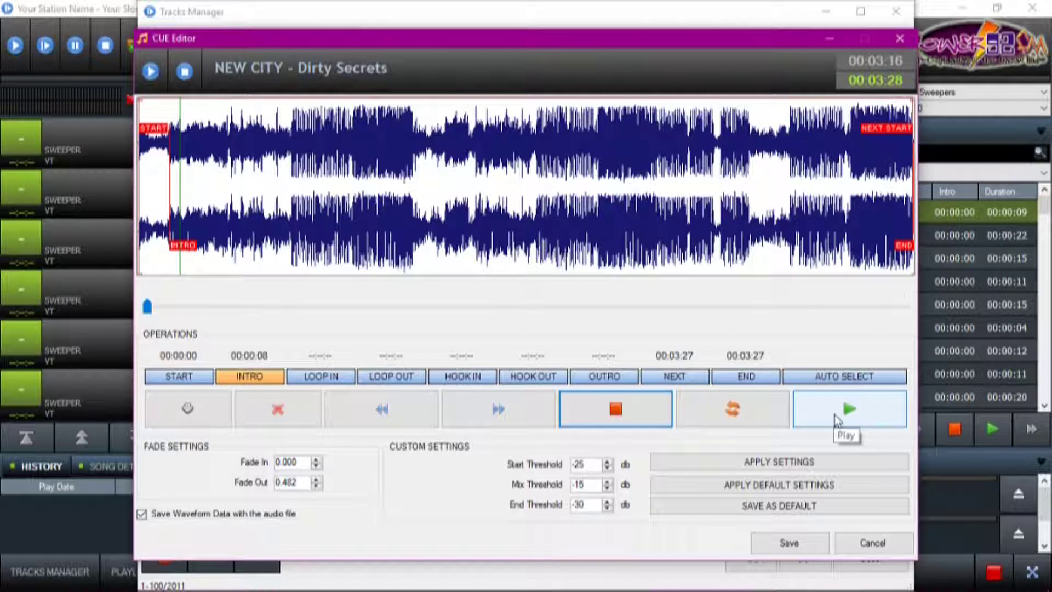
# Preview playback from the INTRO marker to check its placement.
pyautogui.click(203, 380)
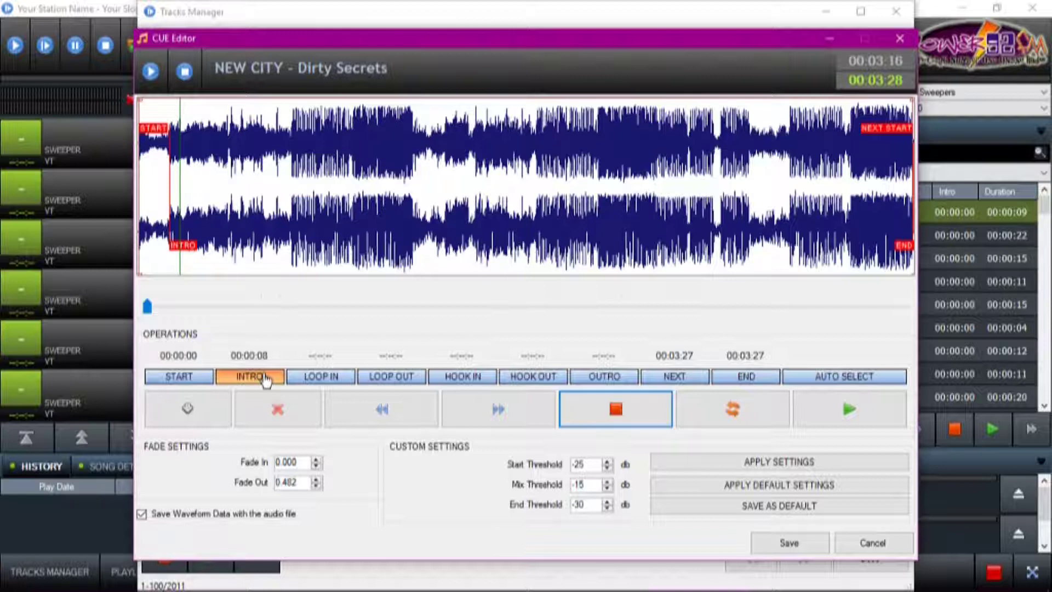
pyautogui.click(601, 423)
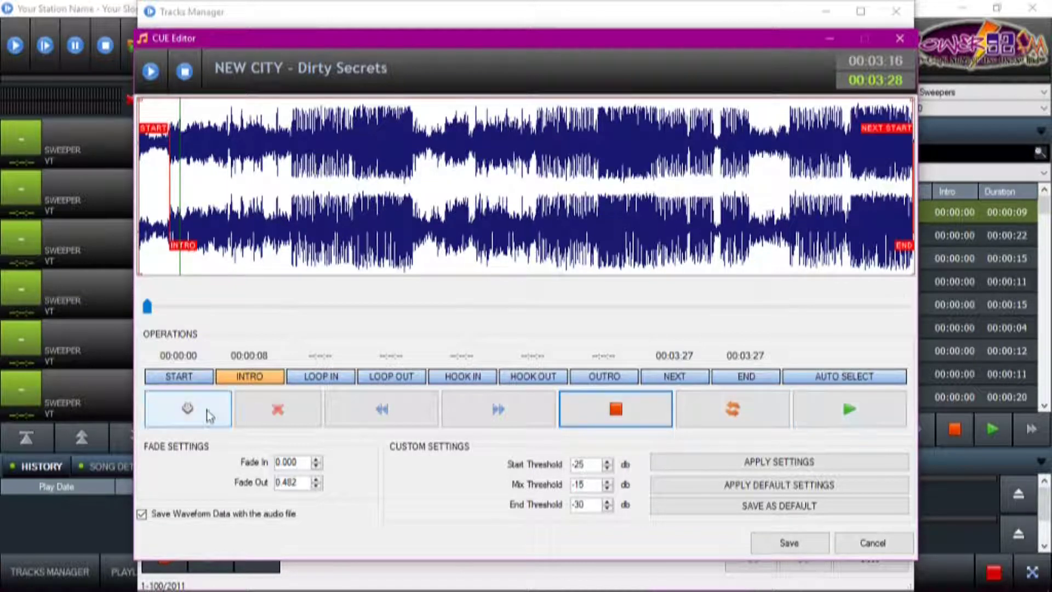
pyautogui.click(826, 422)
pyautogui.click(590, 412)
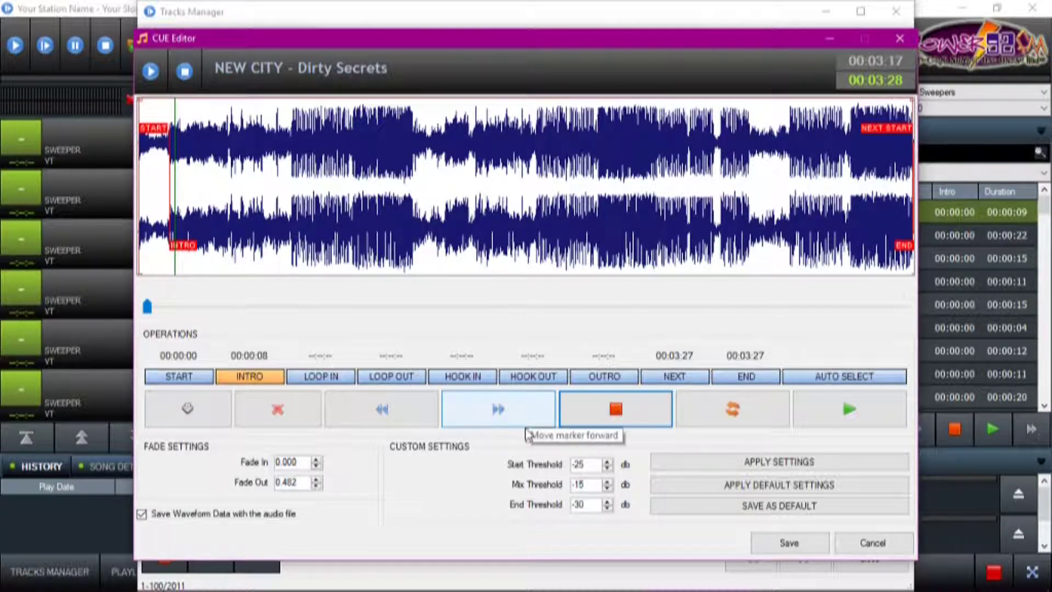
# Nudge the INTRO marker slightly forward and preview playback from its adjusted position.
pyautogui.click(526, 419)
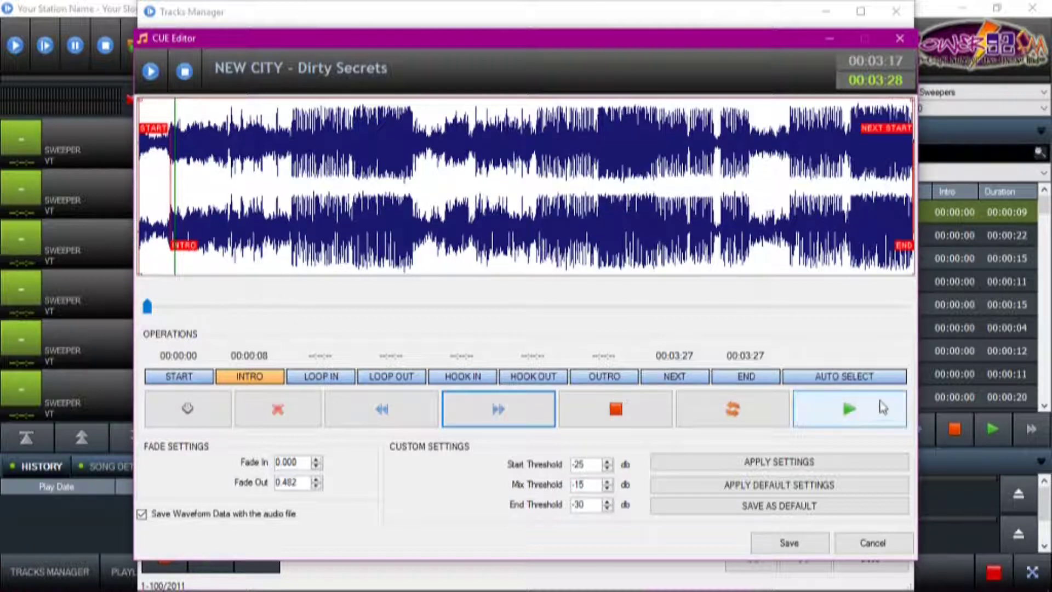
pyautogui.click(852, 422)
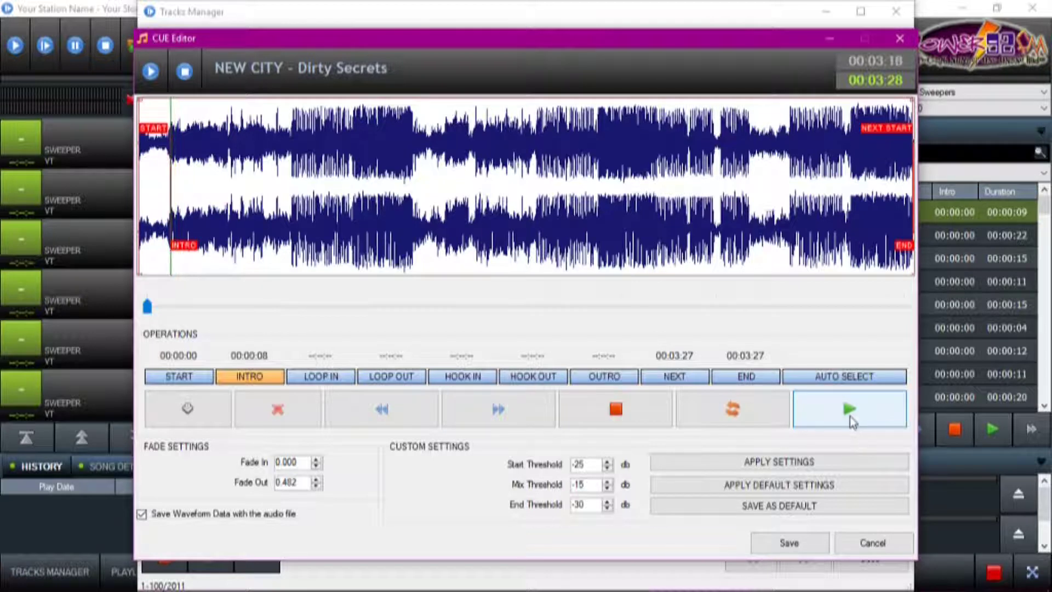
pyautogui.click(501, 410)
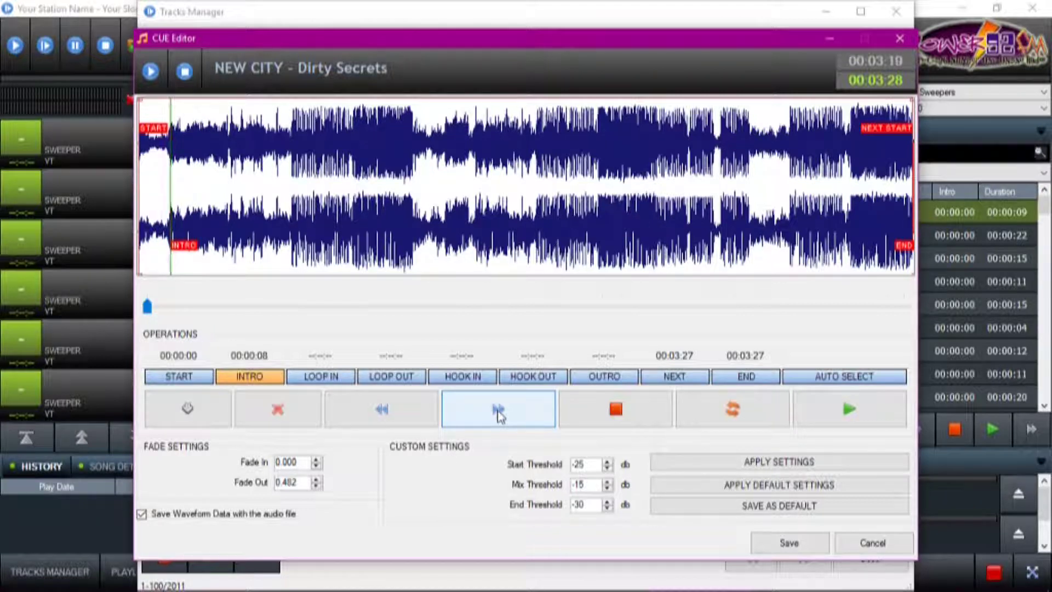
pyautogui.click(634, 418)
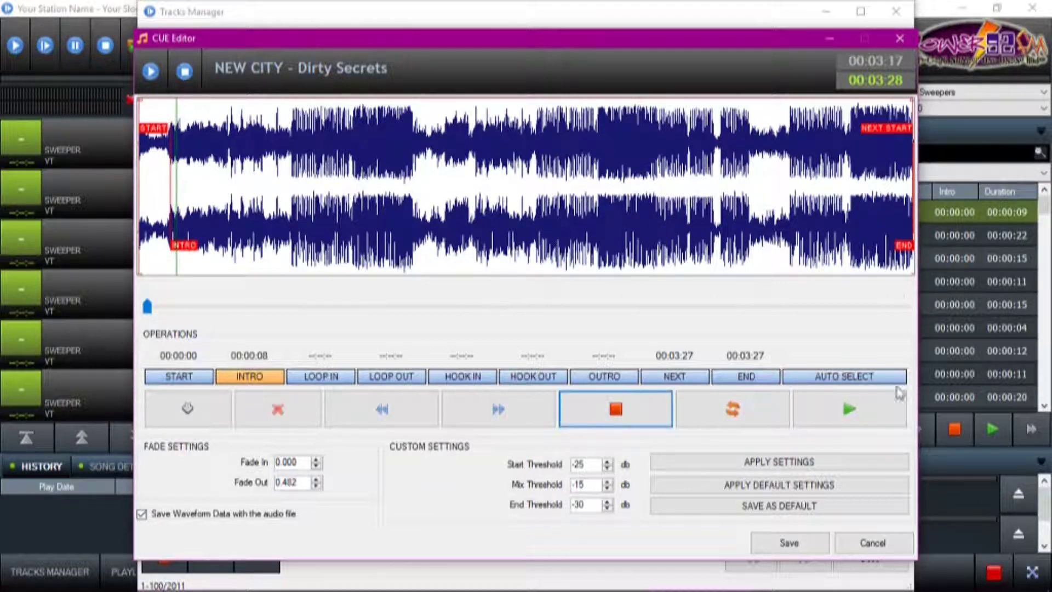
pyautogui.click(833, 419)
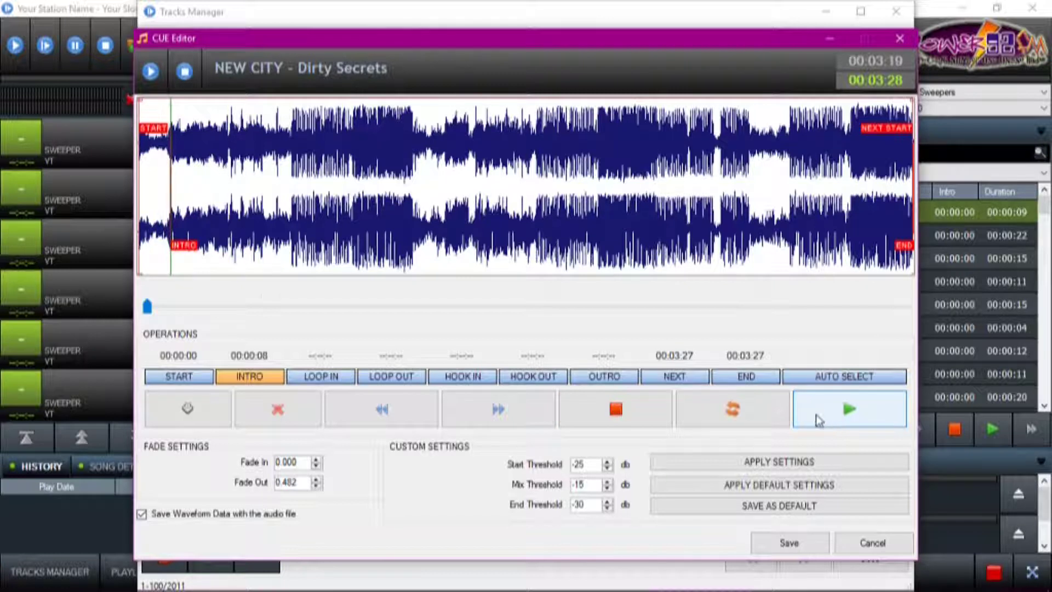
pyautogui.click(607, 400)
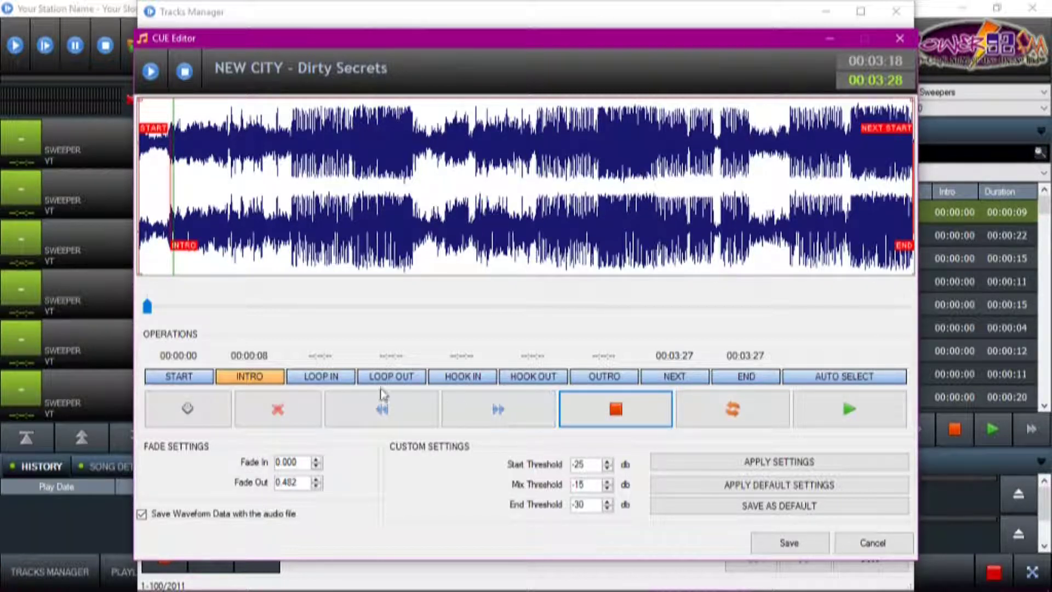
# Save the cue points for Dirty Secrets and close the track import without importing the song.
pyautogui.click(322, 378)
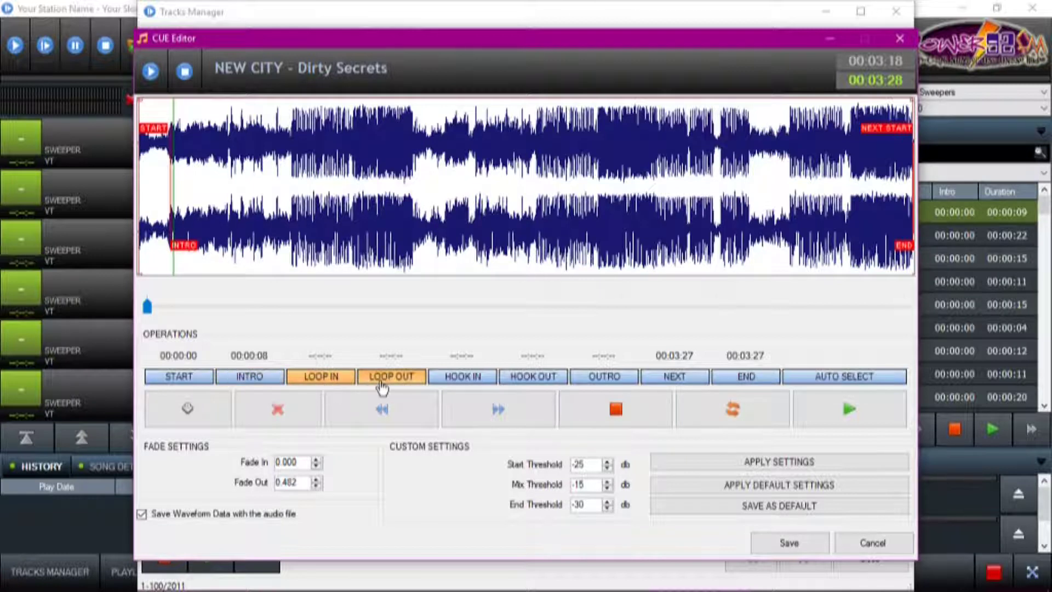
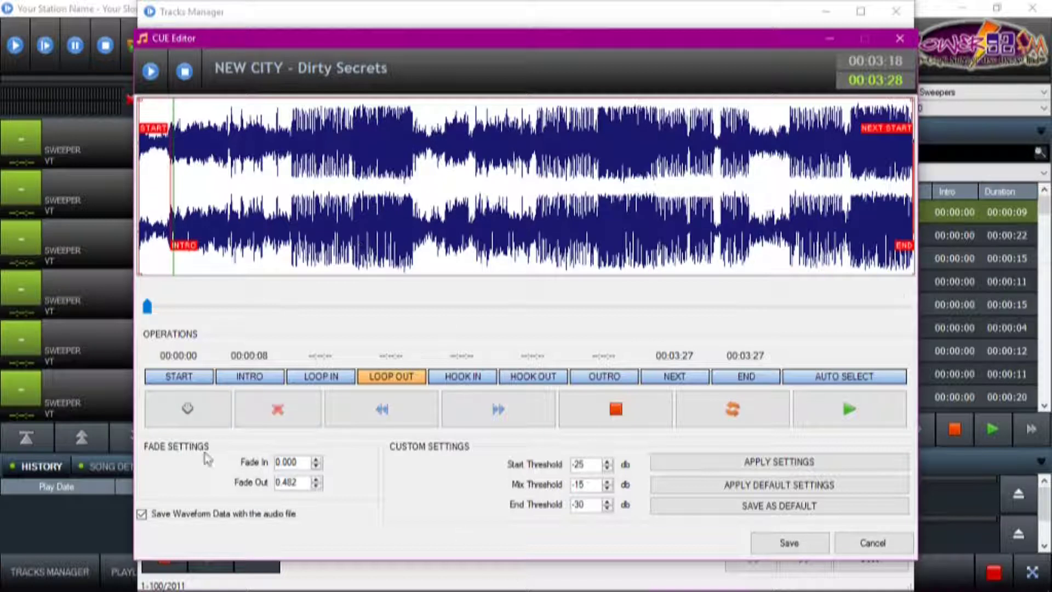
pyautogui.click(639, 423)
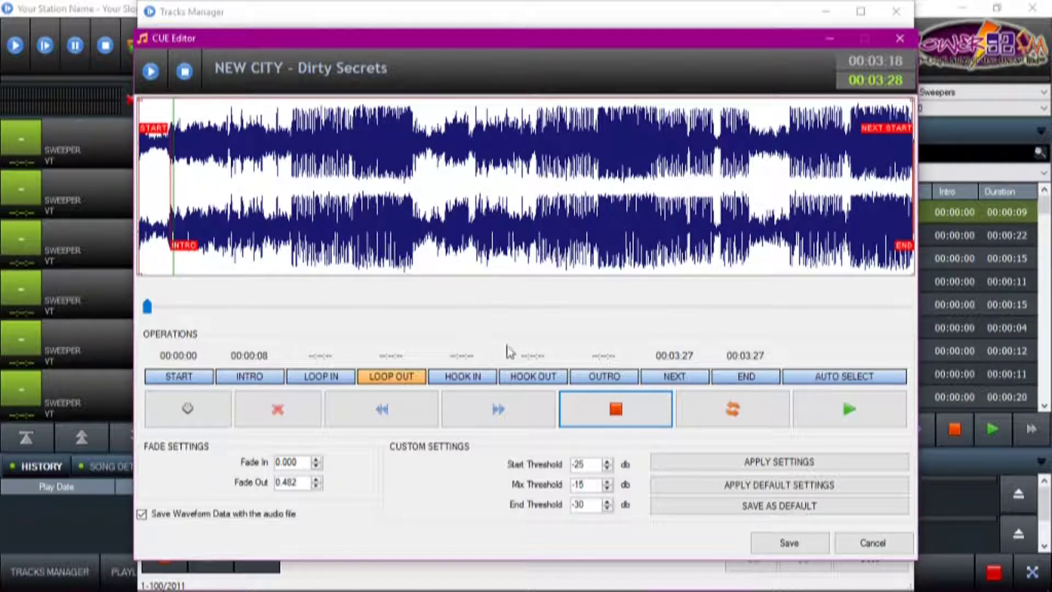
pyautogui.click(792, 550)
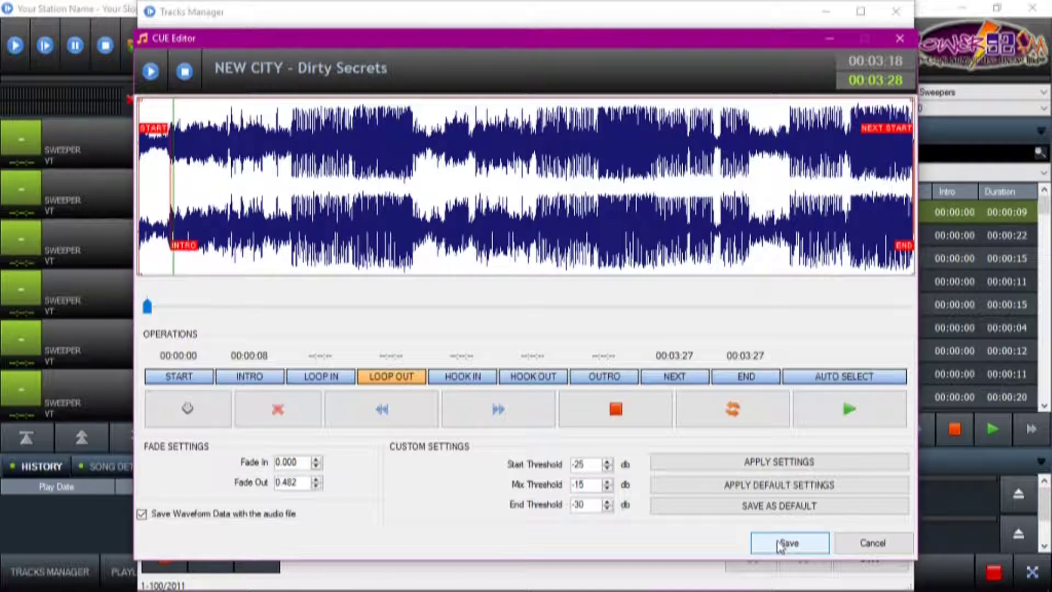
pyautogui.click(782, 547)
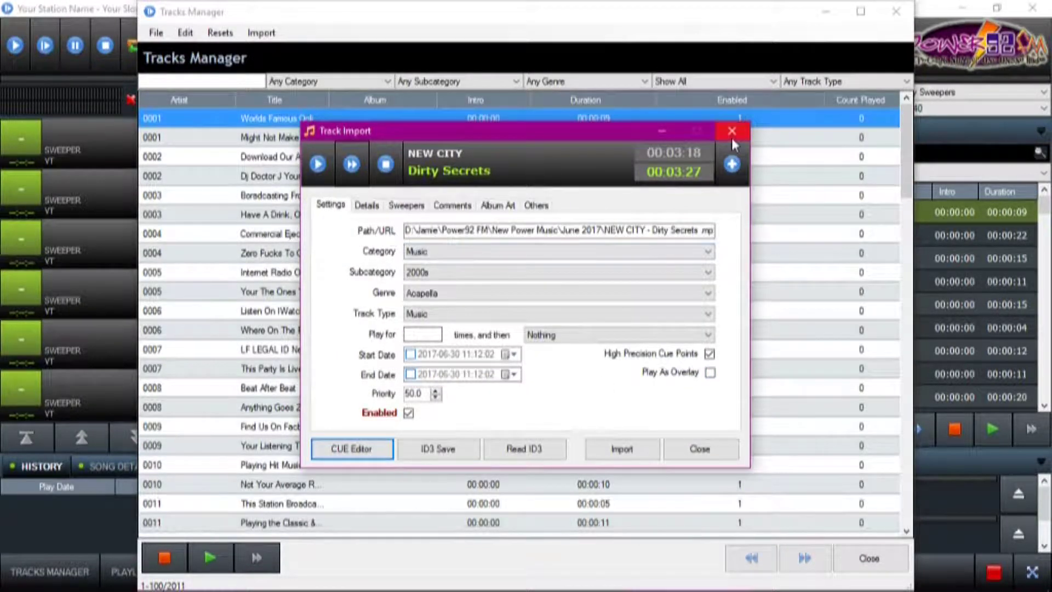
pyautogui.click(697, 452)
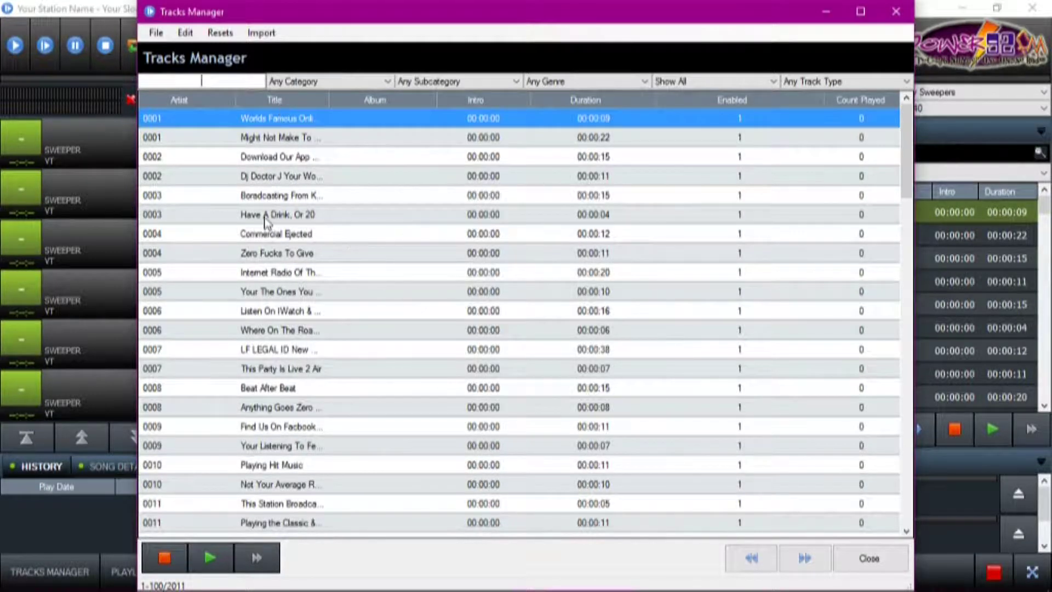
# Filter the track list to the Music category and Top 40 subcategory.
pyautogui.click(348, 82)
pyautogui.click(303, 143)
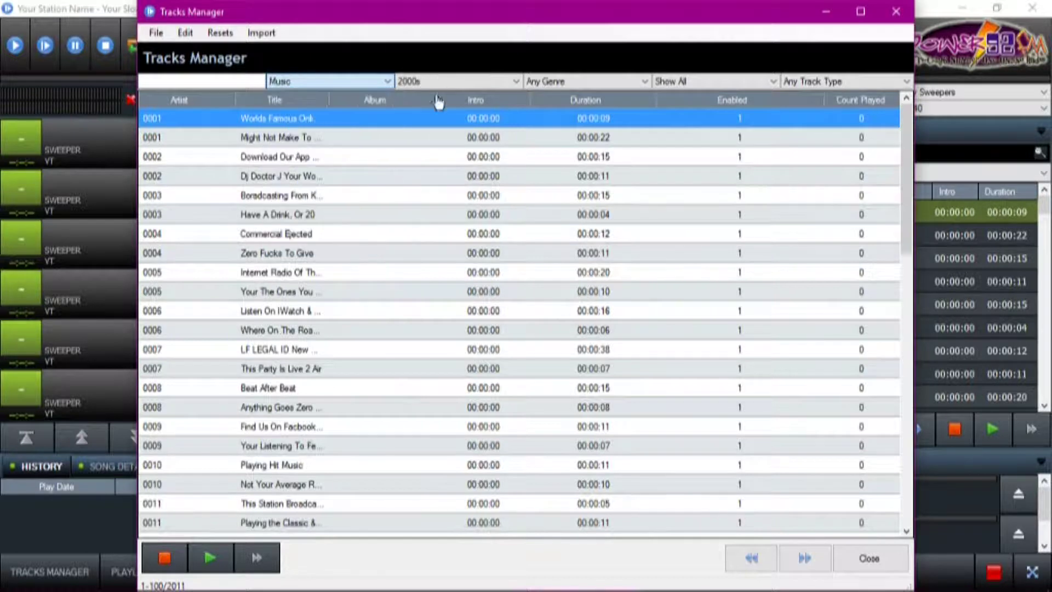
pyautogui.click(438, 82)
pyautogui.click(410, 178)
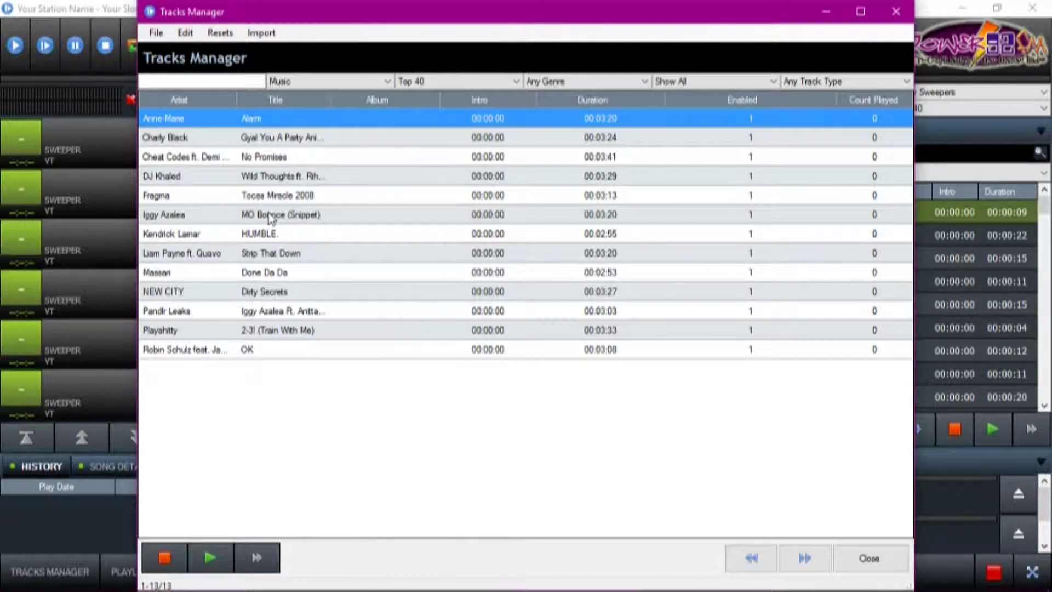
# Edit the DJ Khaled track's details, moving "ft. Rihanna, Bryson Tiller" from the end of the title to the end of the artist.
pyautogui.click(264, 177)
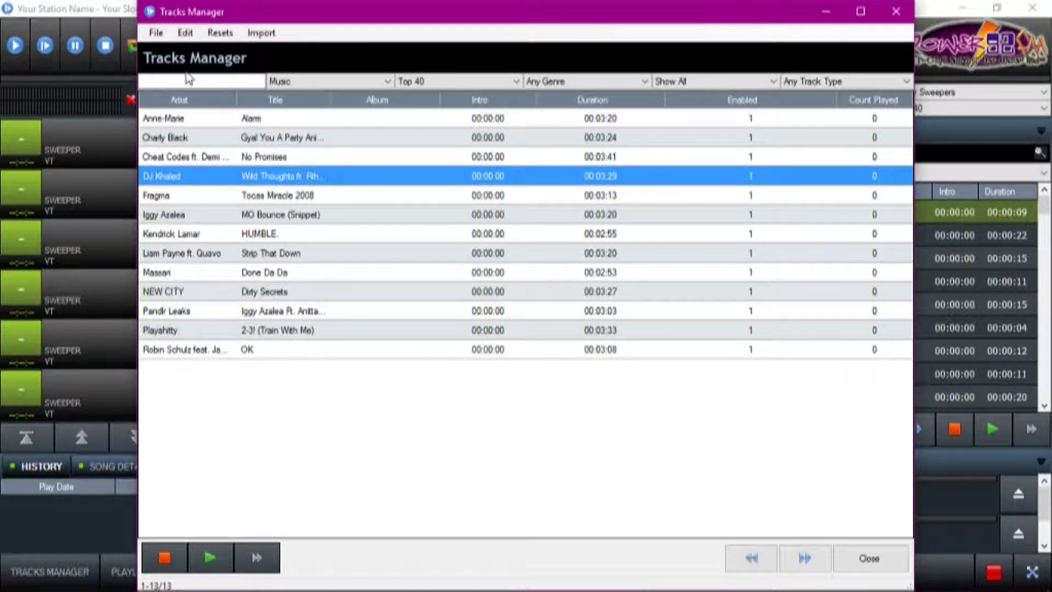
pyautogui.rightClick(280, 182)
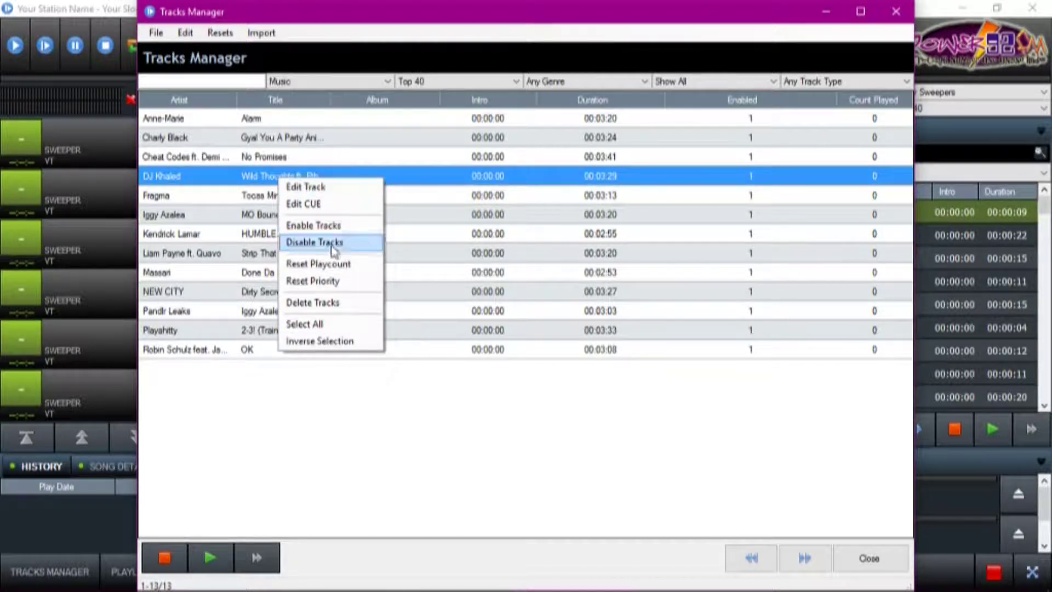
pyautogui.click(338, 191)
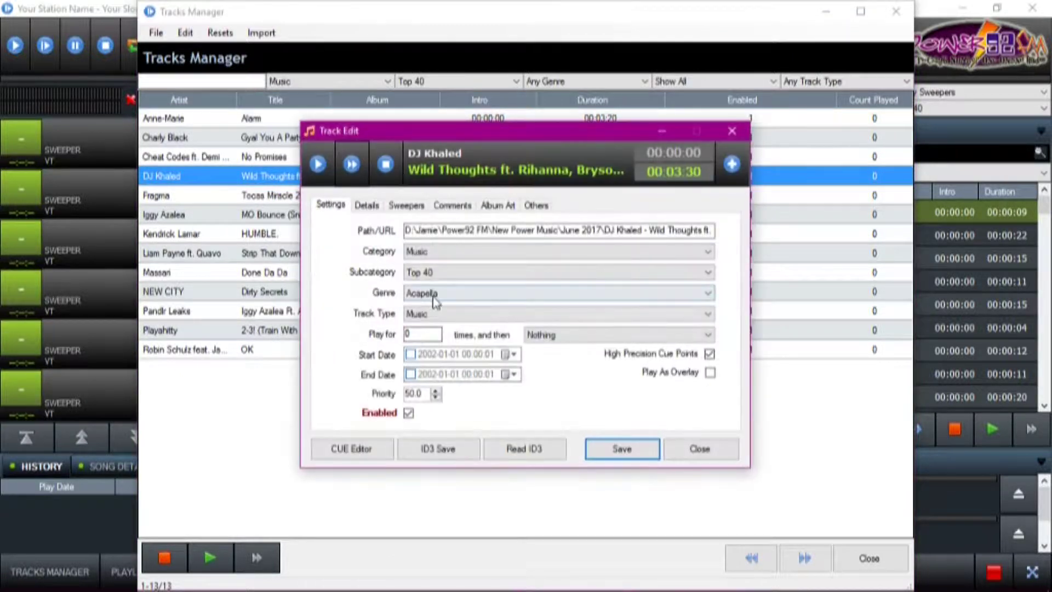
pyautogui.click(367, 206)
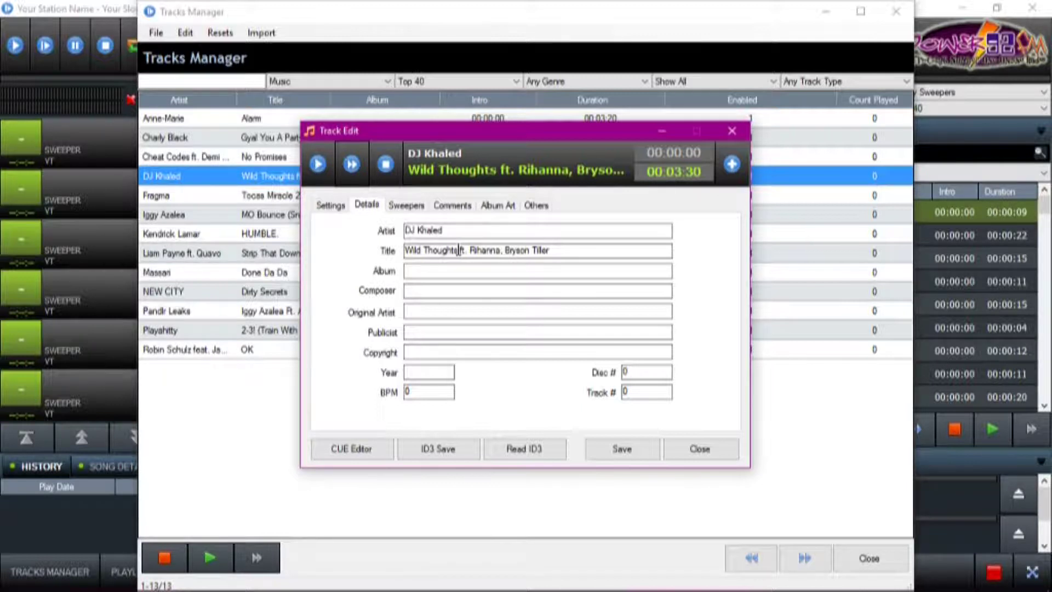
pyautogui.moveTo(461, 251); pyautogui.dragTo(542, 251)
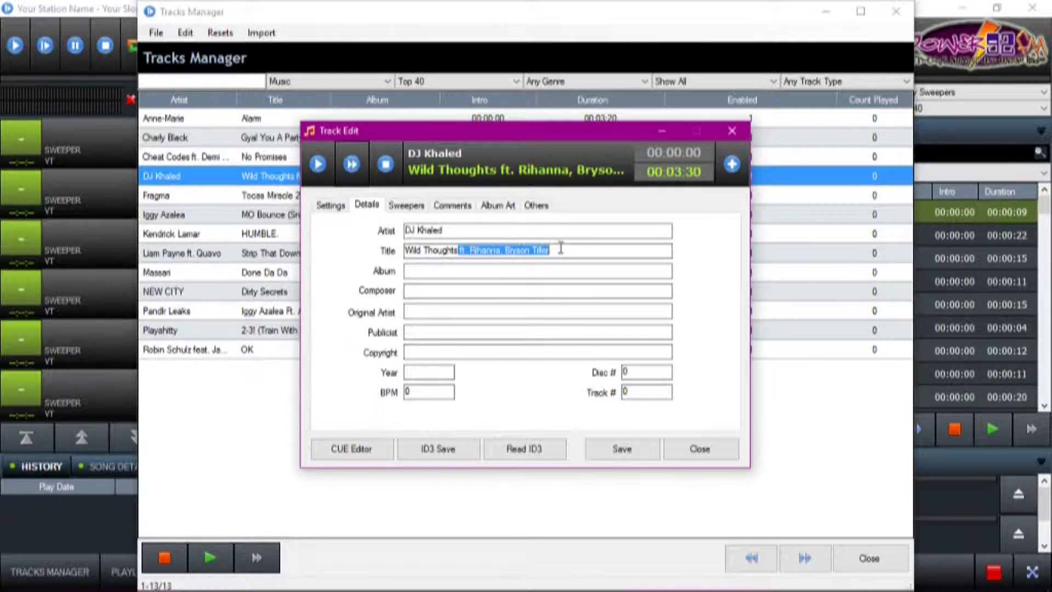
pyautogui.rightClick(531, 247)
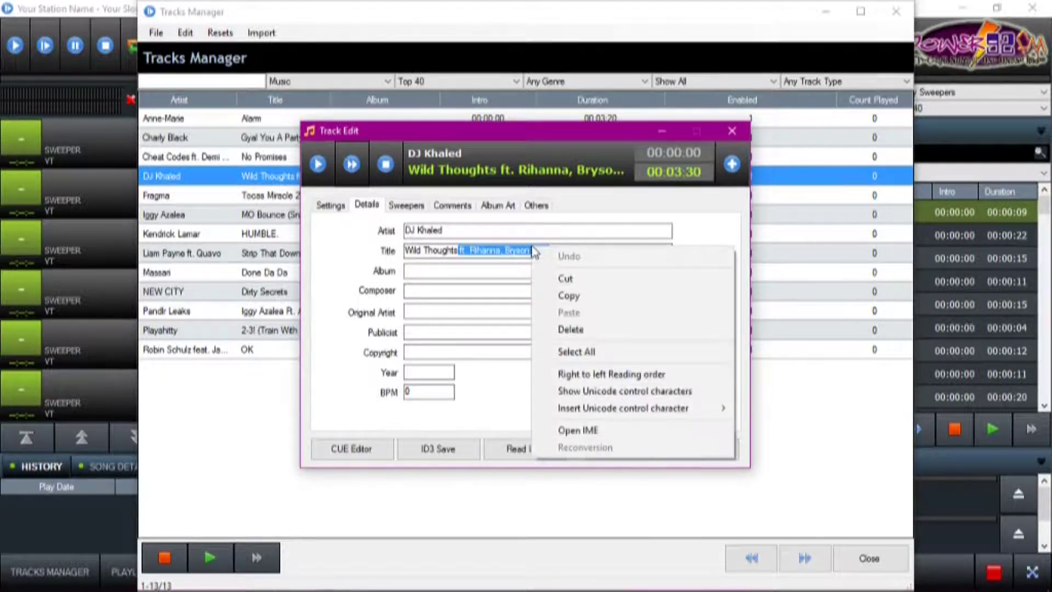
pyautogui.click(551, 281)
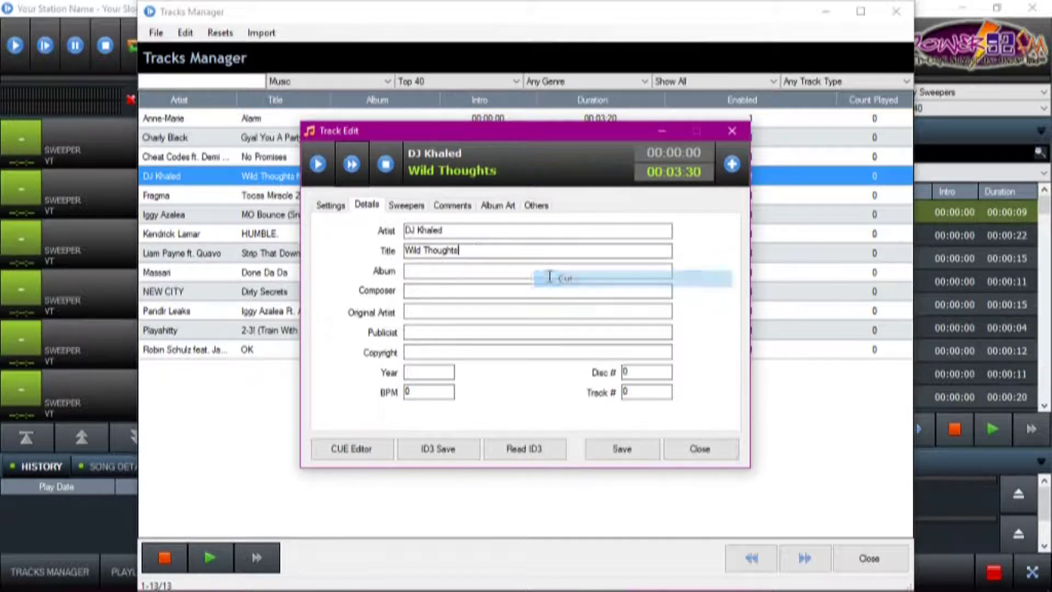
pyautogui.rightClick(467, 231)
pyautogui.click(503, 297)
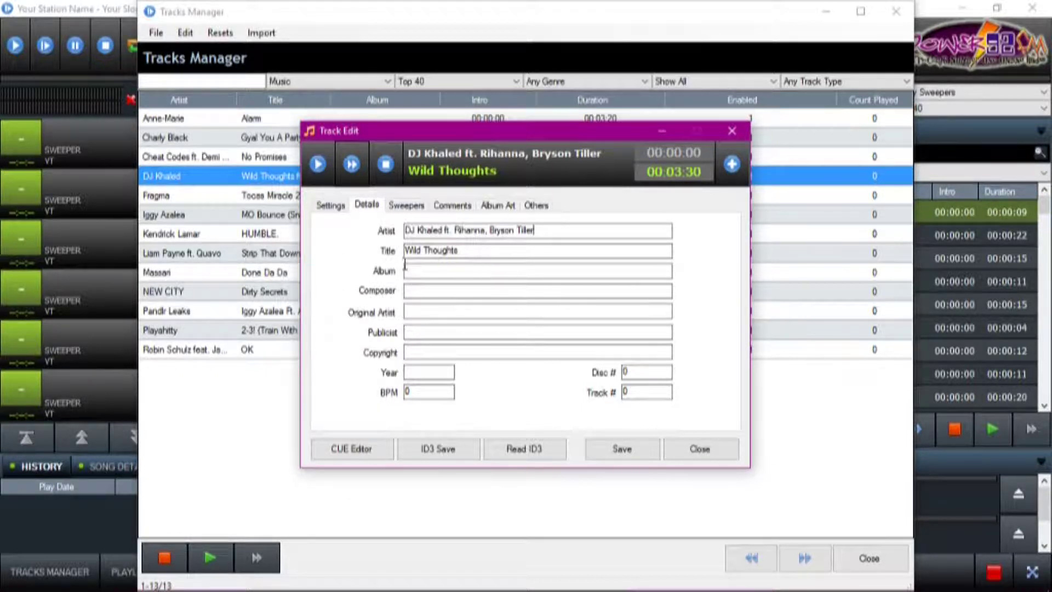
# Open the cue point editor for Wild Thoughts.
pyautogui.click(331, 205)
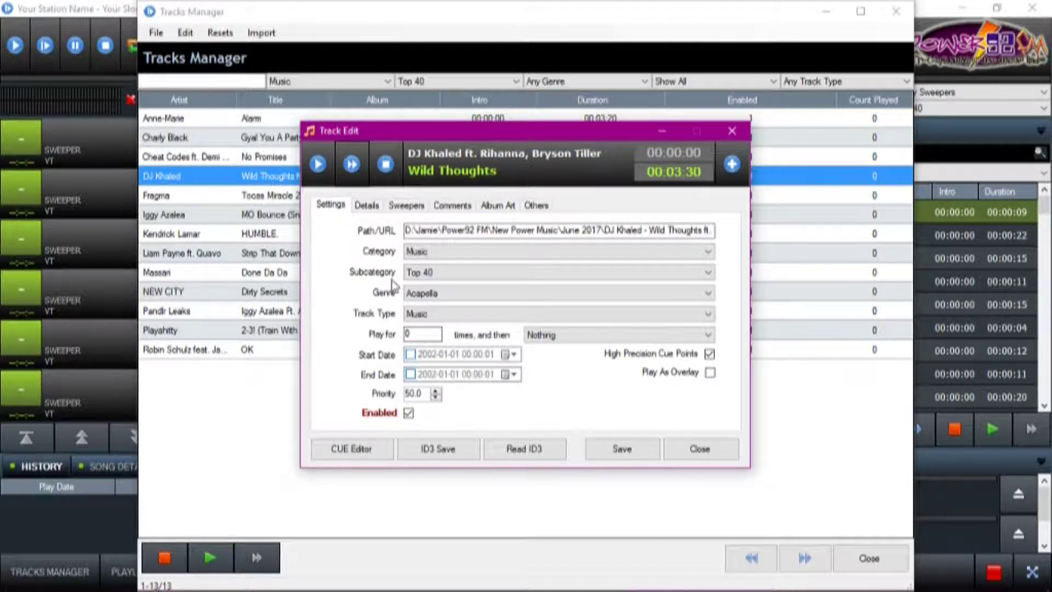
pyautogui.click(339, 456)
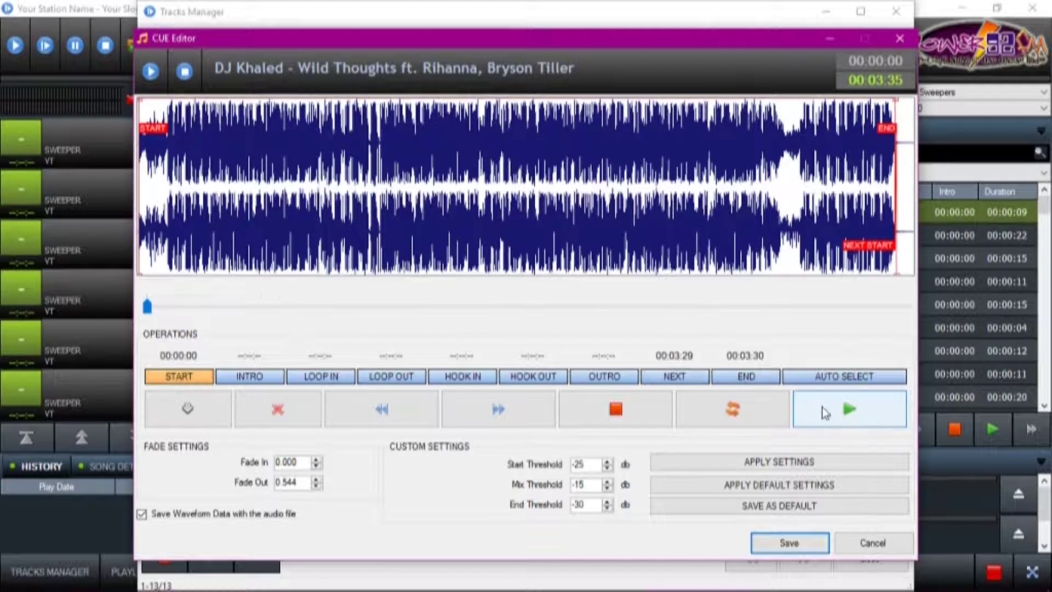
# Play the song, add an INTRO marker where the loud section of the waveform begins, and remove that marker again.
pyautogui.click(825, 412)
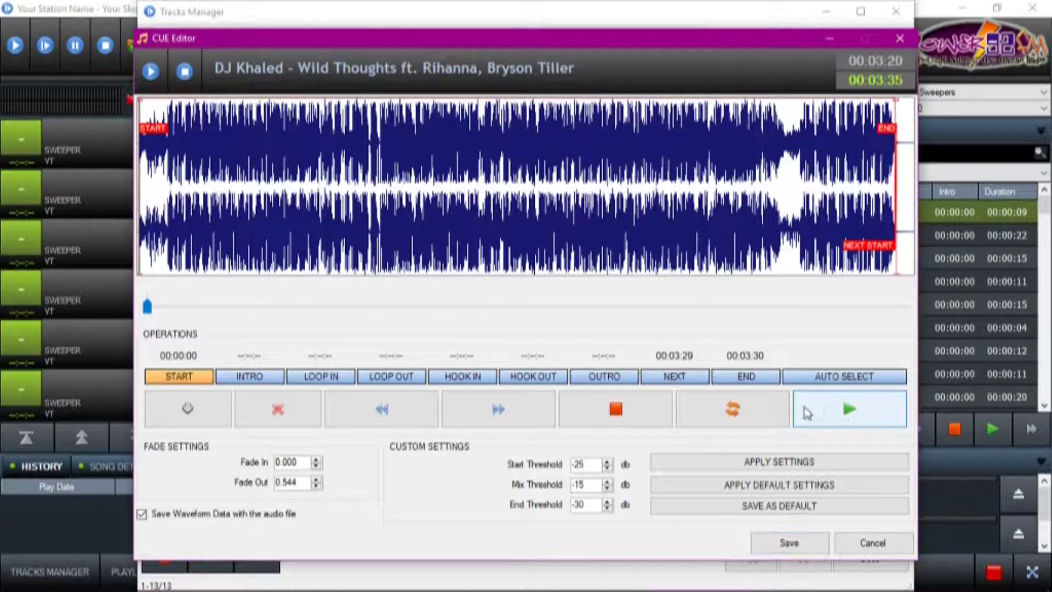
pyautogui.click(243, 384)
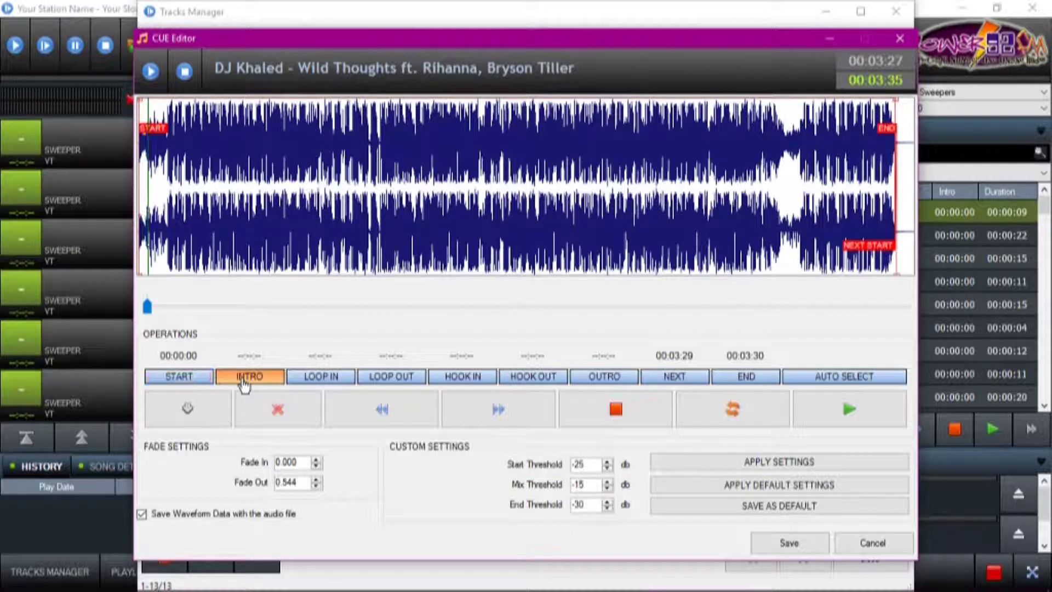
pyautogui.click(185, 414)
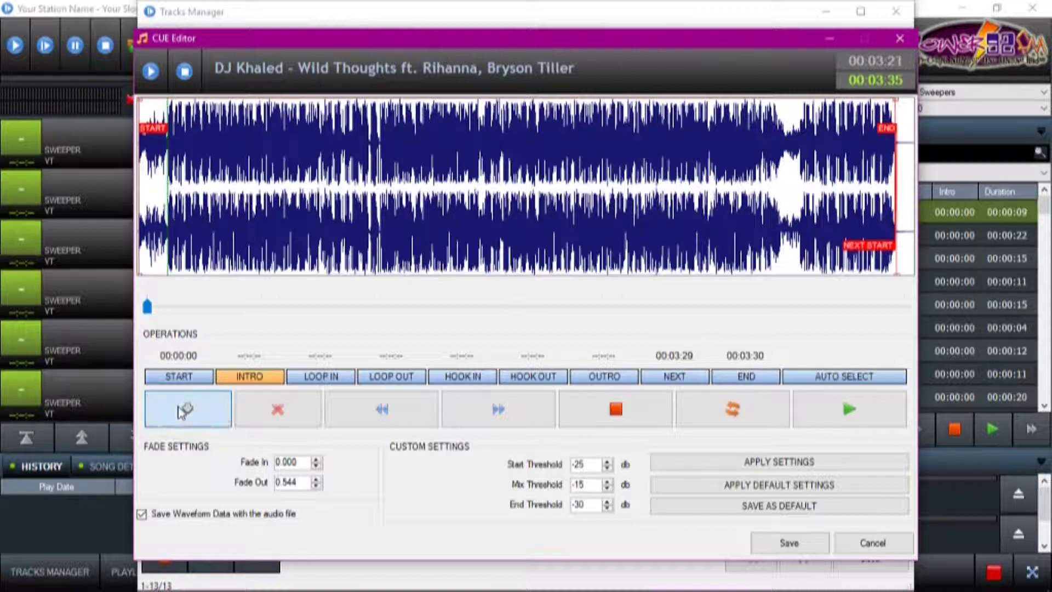
pyautogui.click(183, 406)
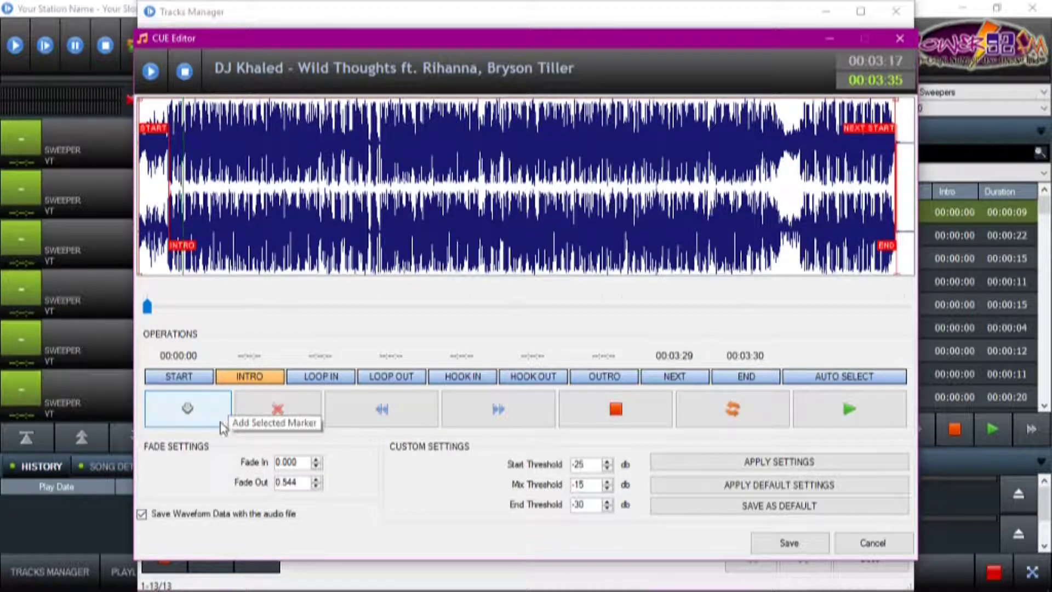
pyautogui.click(644, 410)
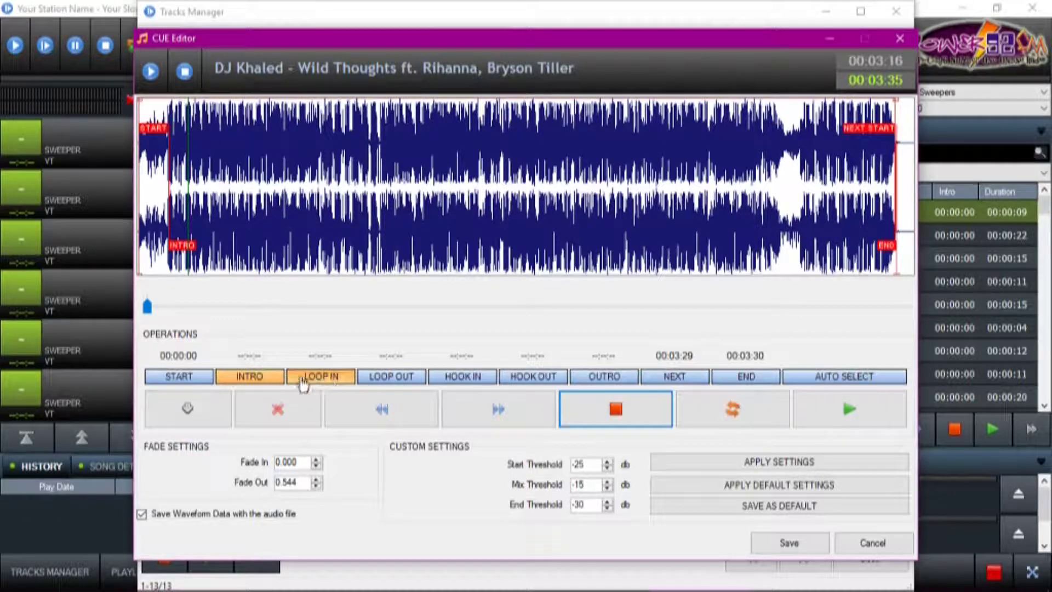
pyautogui.click(266, 421)
pyautogui.click(525, 355)
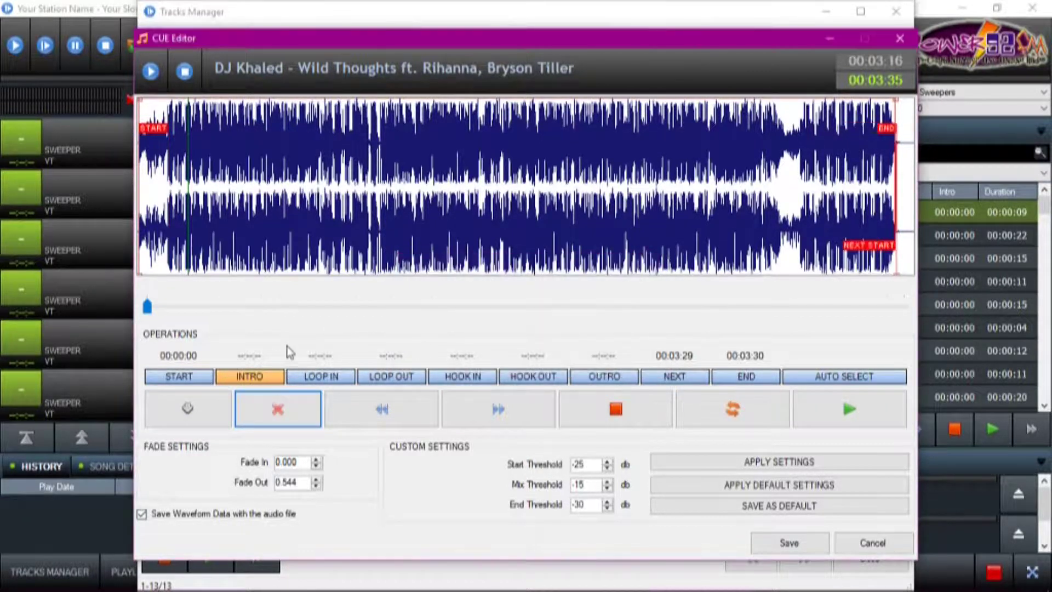
# Play the song from its beginning and set the START marker at 00:00:08, where the loud section begins.
pyautogui.click(179, 377)
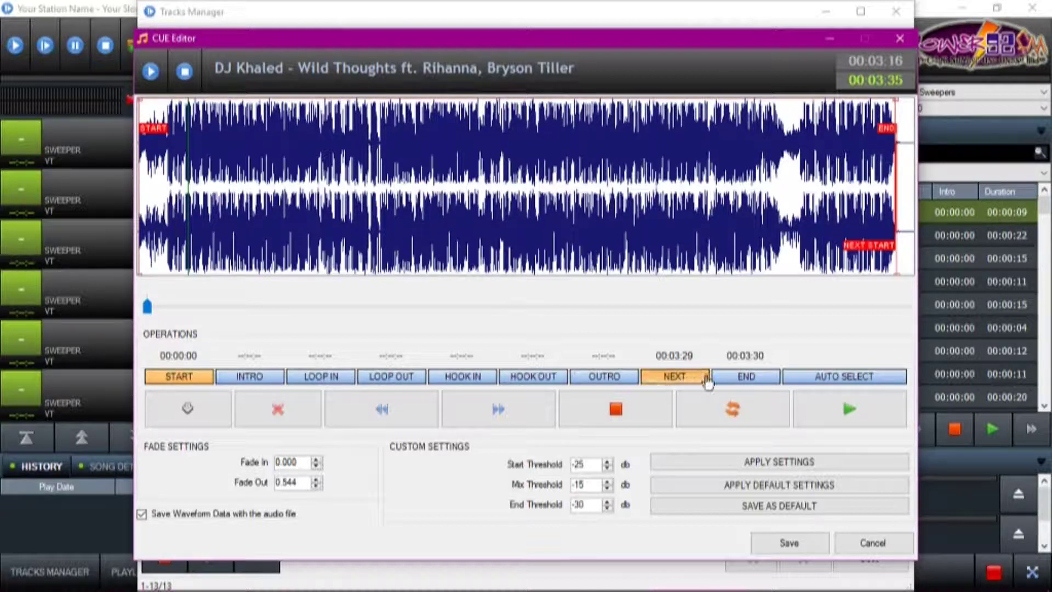
pyautogui.click(849, 409)
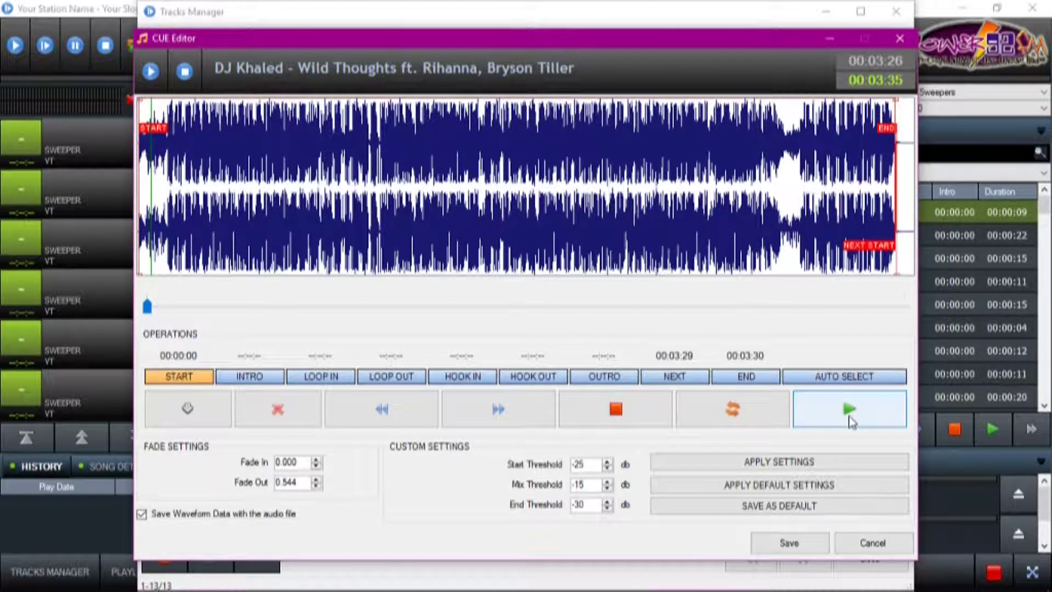
pyautogui.click(189, 415)
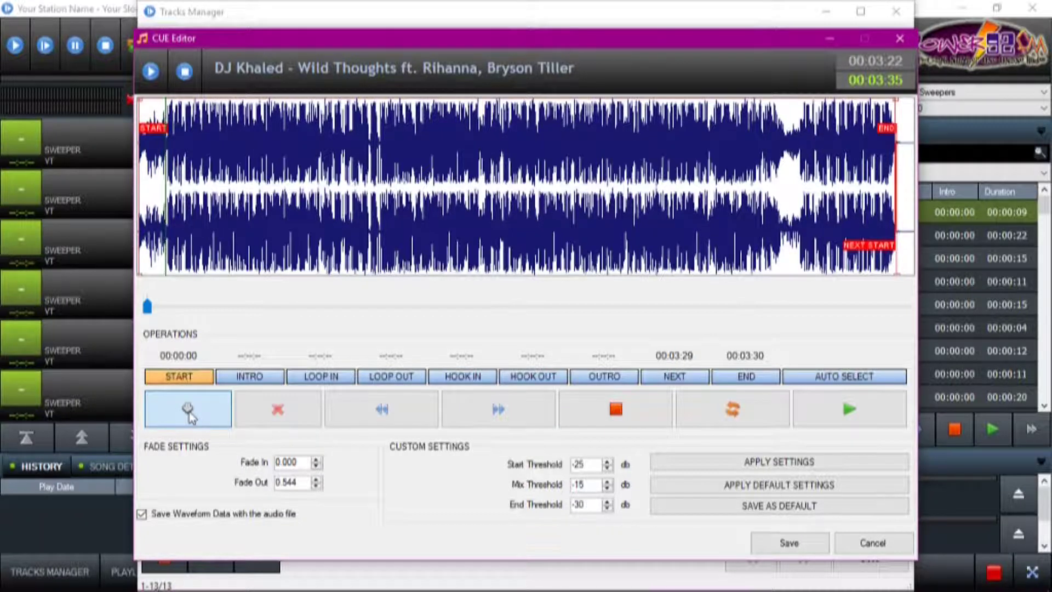
pyautogui.click(189, 415)
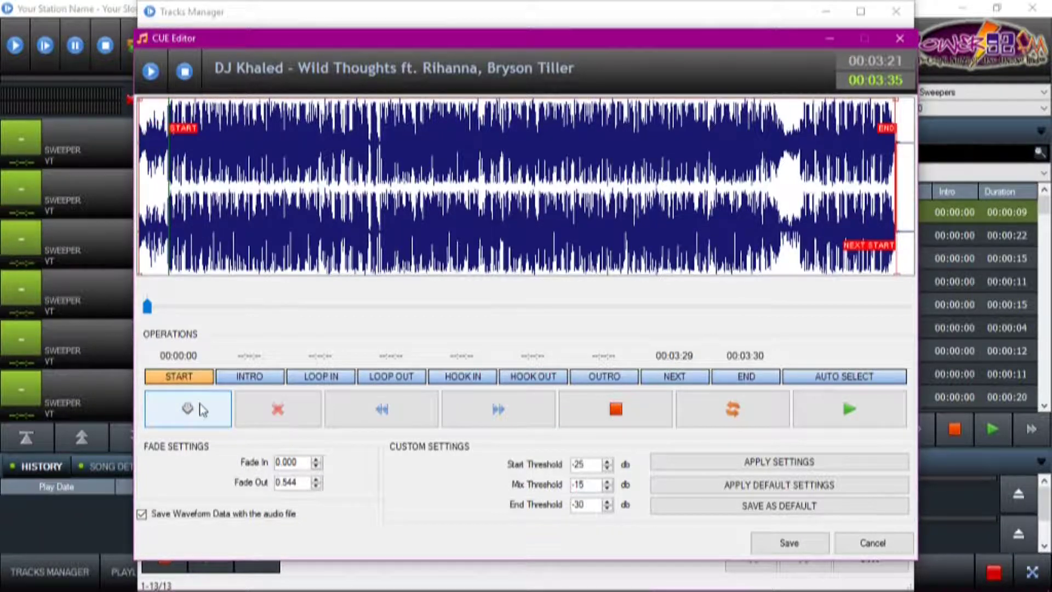
# Fine-tune the START marker with small backward and forward nudges, previewing playback from it and stopping the player.
pyautogui.click(374, 421)
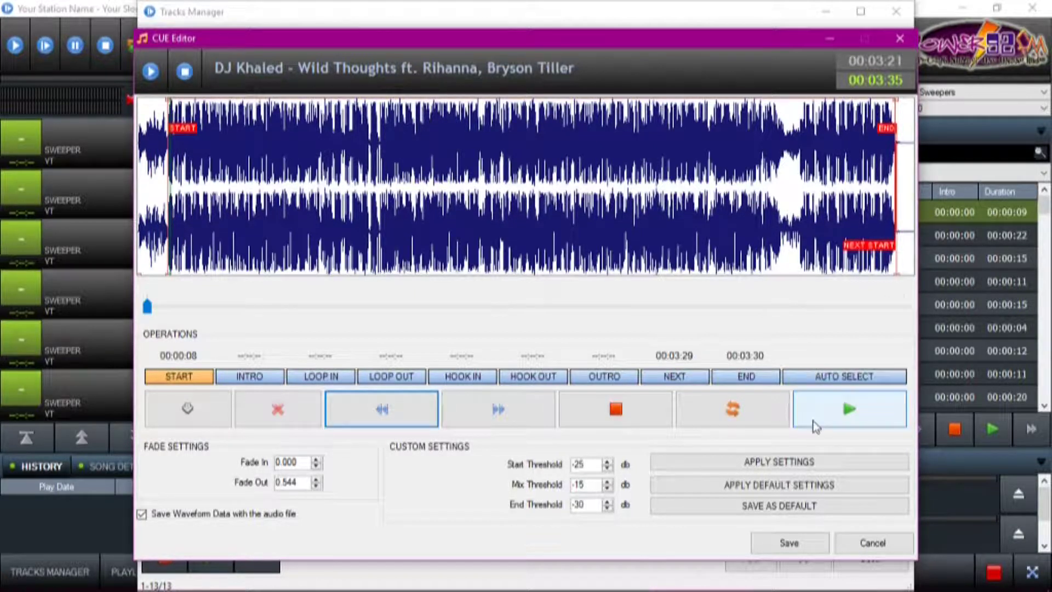
pyautogui.click(483, 405)
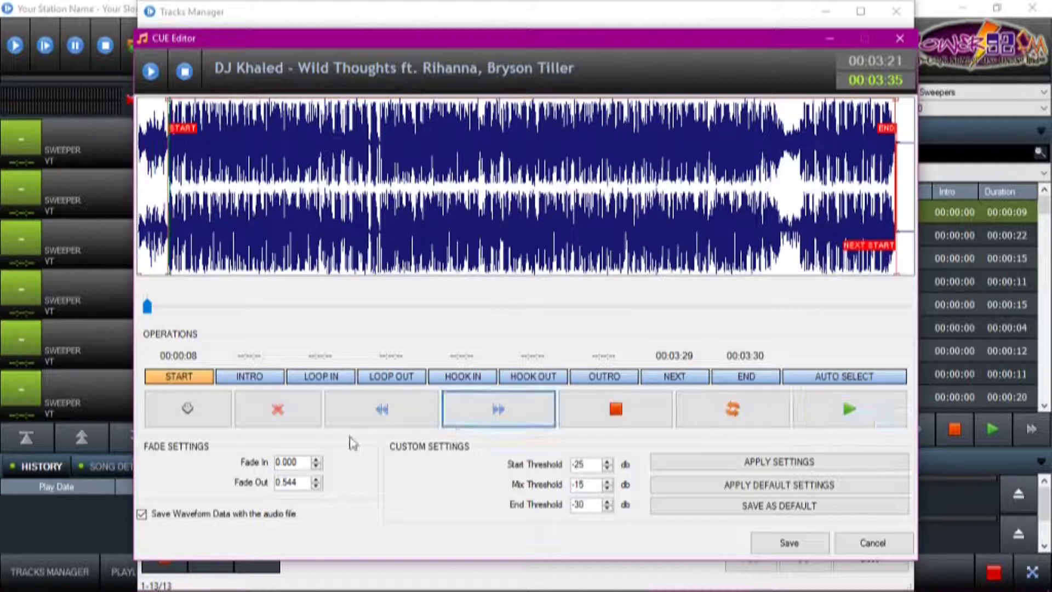
pyautogui.click(839, 408)
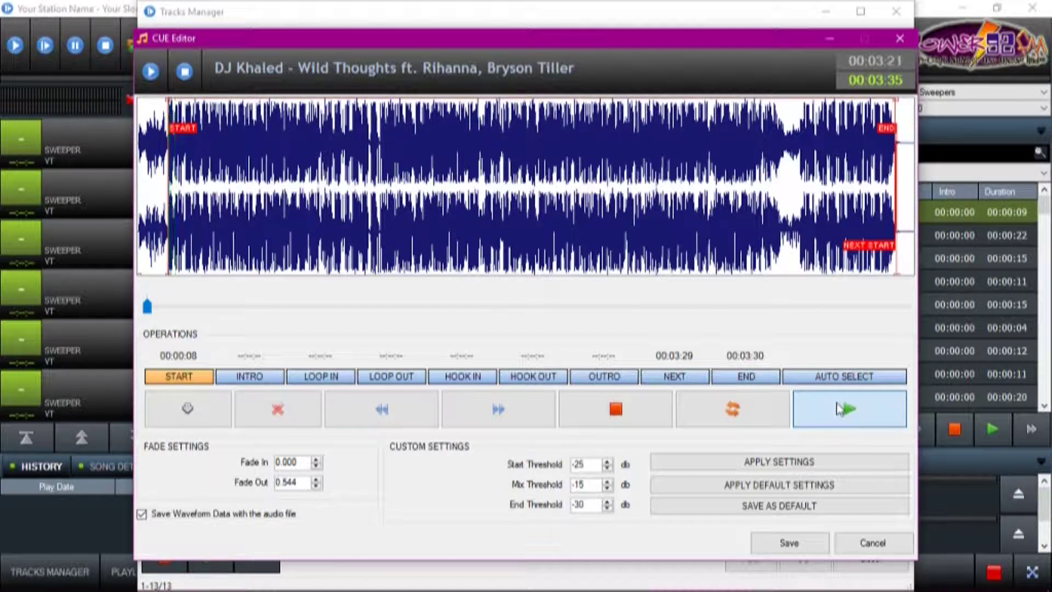
pyautogui.click(809, 416)
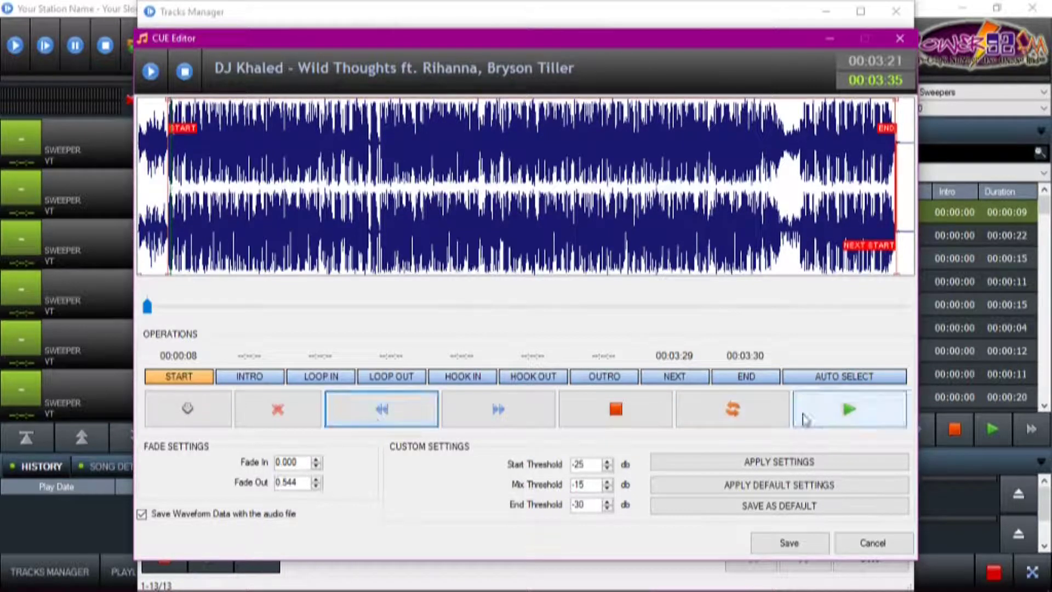
pyautogui.click(657, 428)
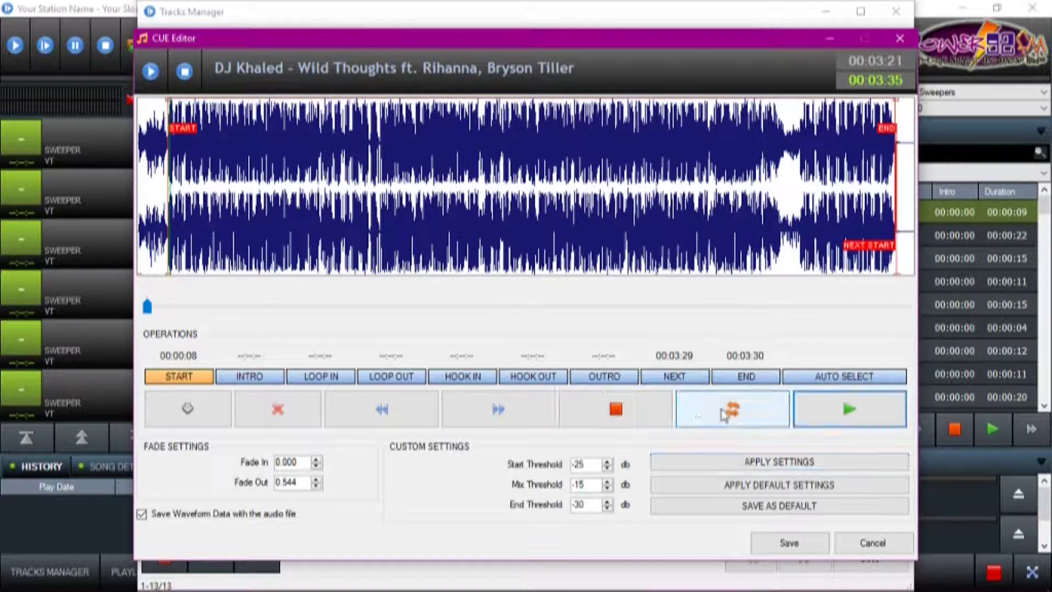
pyautogui.click(644, 416)
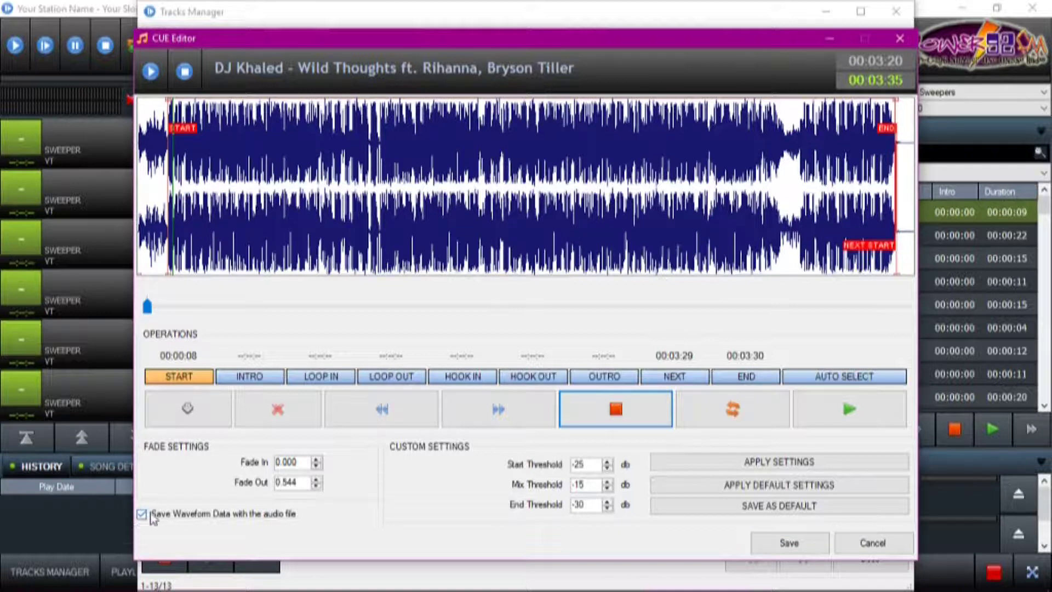
# Save the cue points for Wild Thoughts and save the edited track.
pyautogui.click(769, 548)
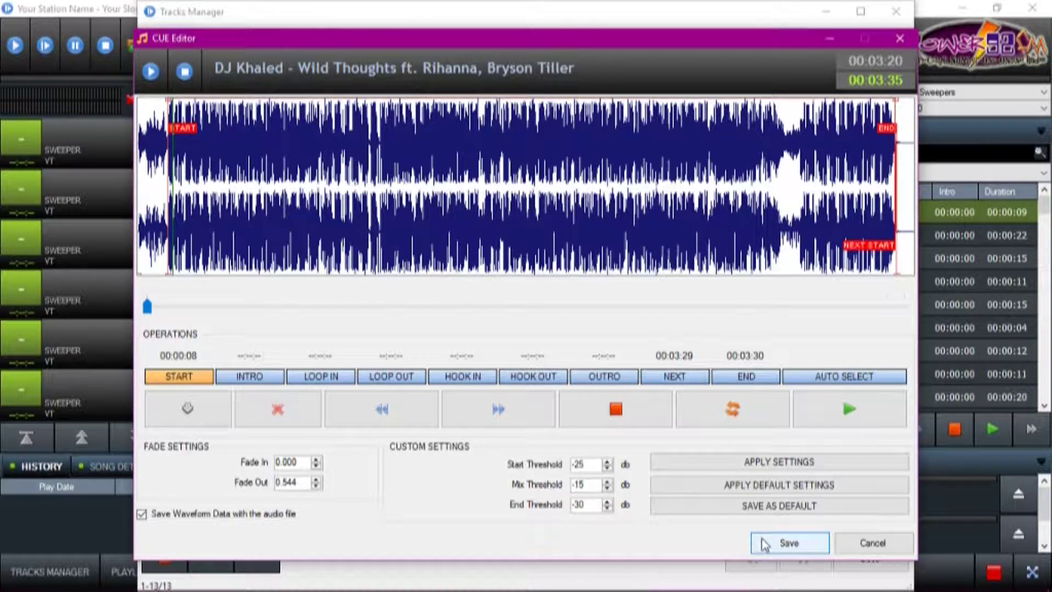
pyautogui.click(764, 543)
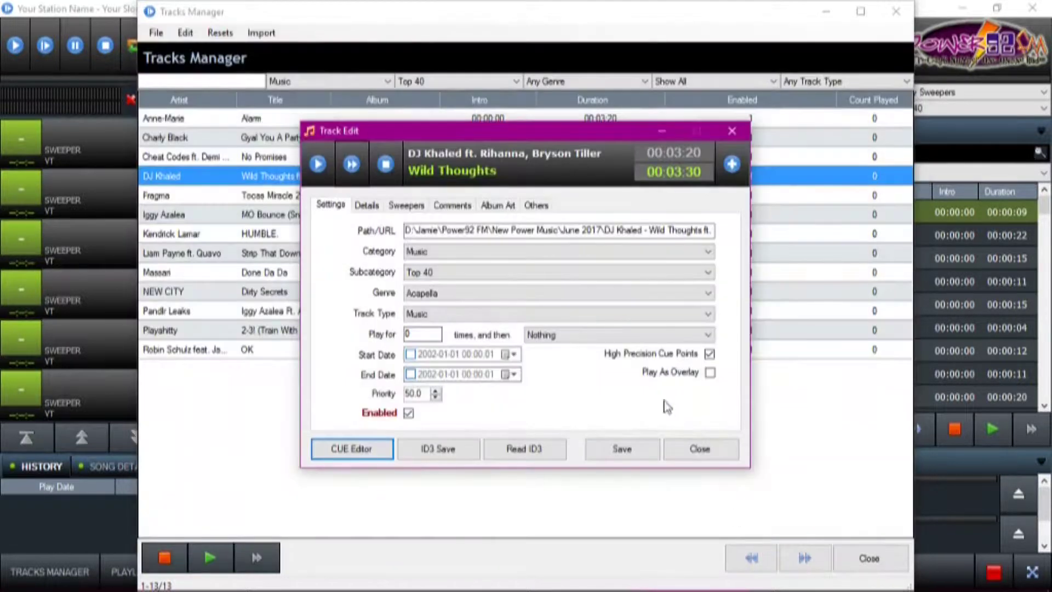
pyautogui.click(638, 443)
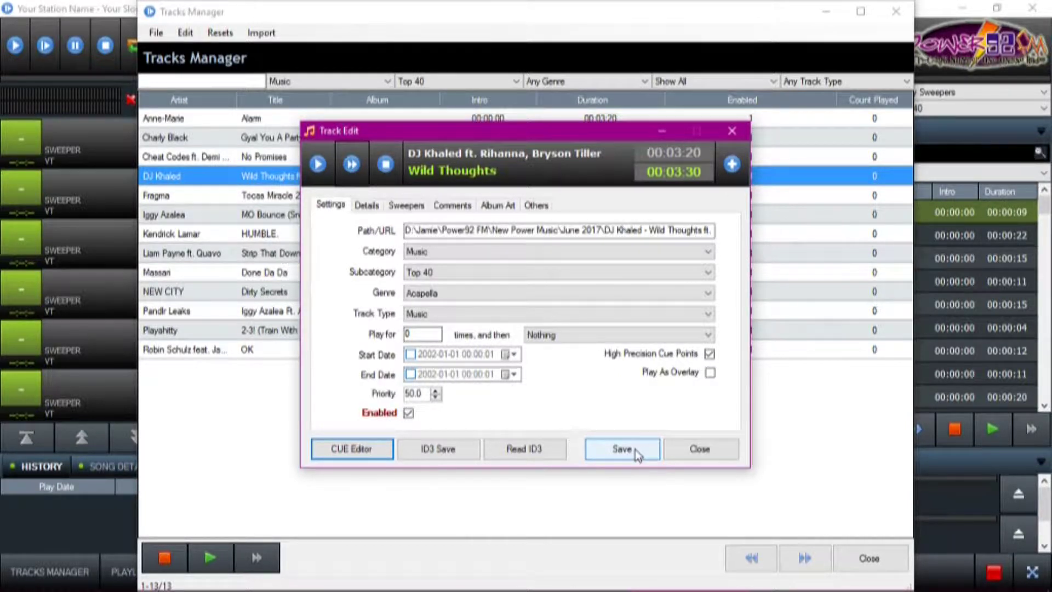
pyautogui.click(637, 454)
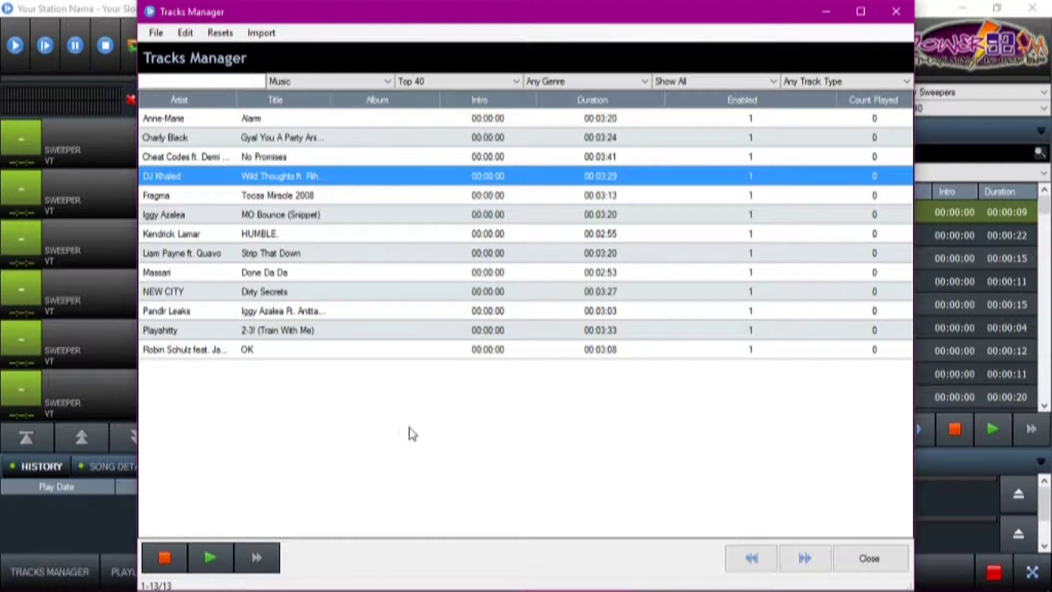
# Close the Tracks Manager and open the Categories Manager from the RadioDJ configuration.
pyautogui.click(864, 559)
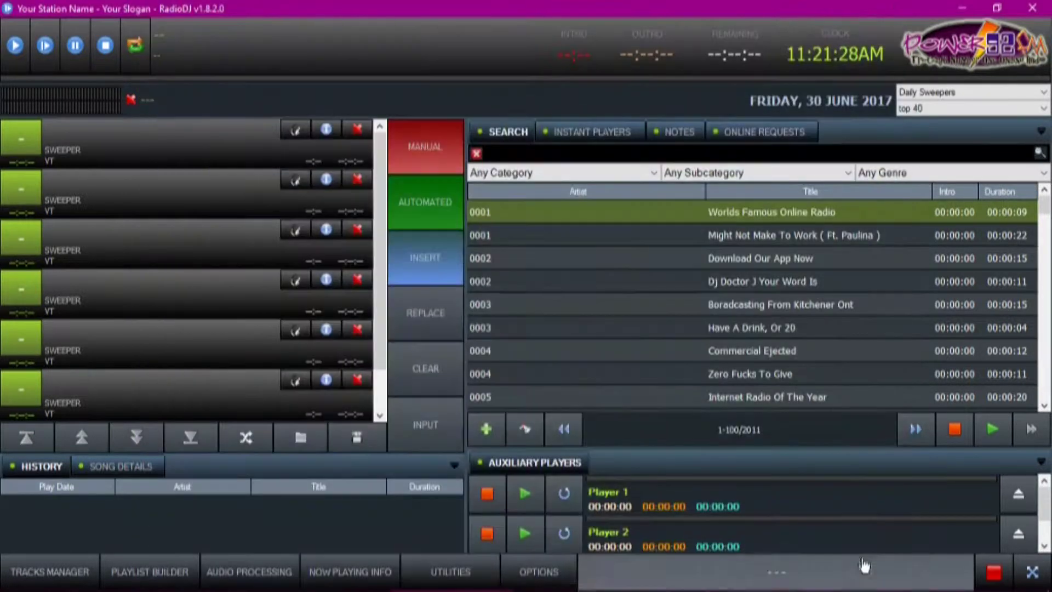
pyautogui.click(553, 579)
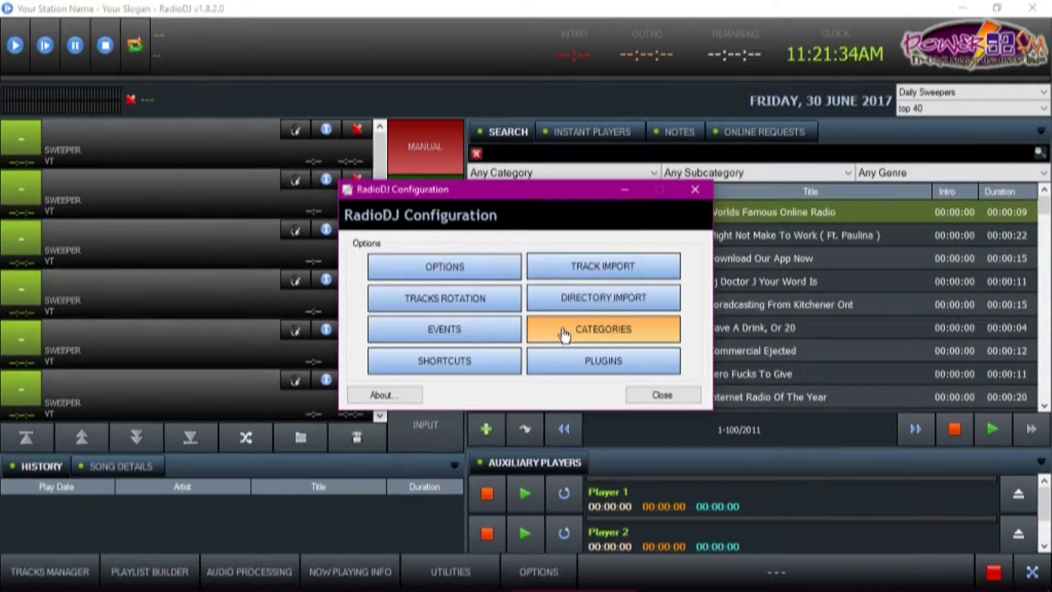
pyautogui.click(663, 395)
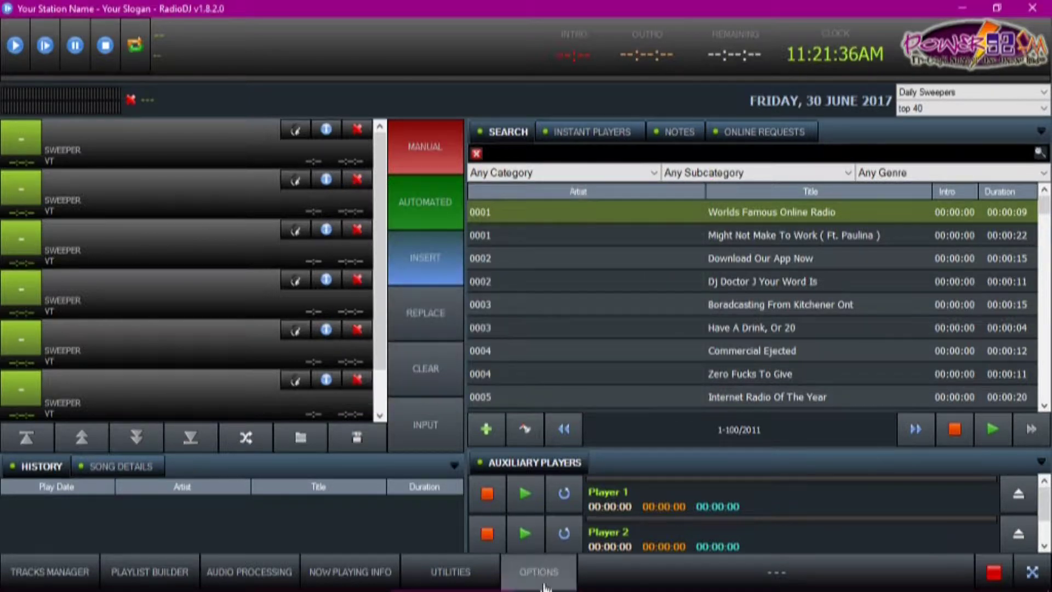
pyautogui.click(544, 585)
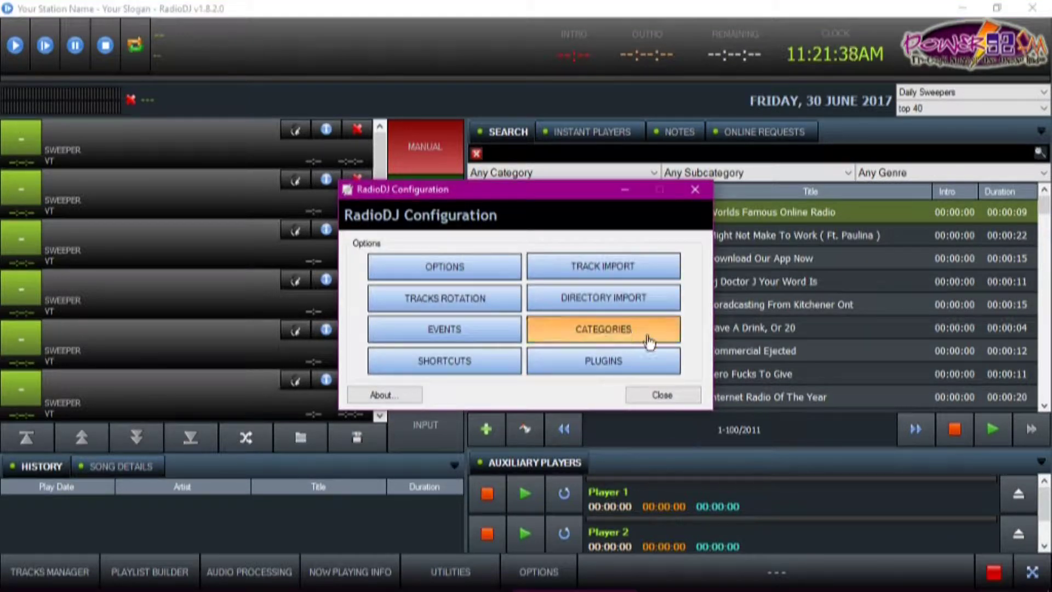
pyautogui.click(649, 341)
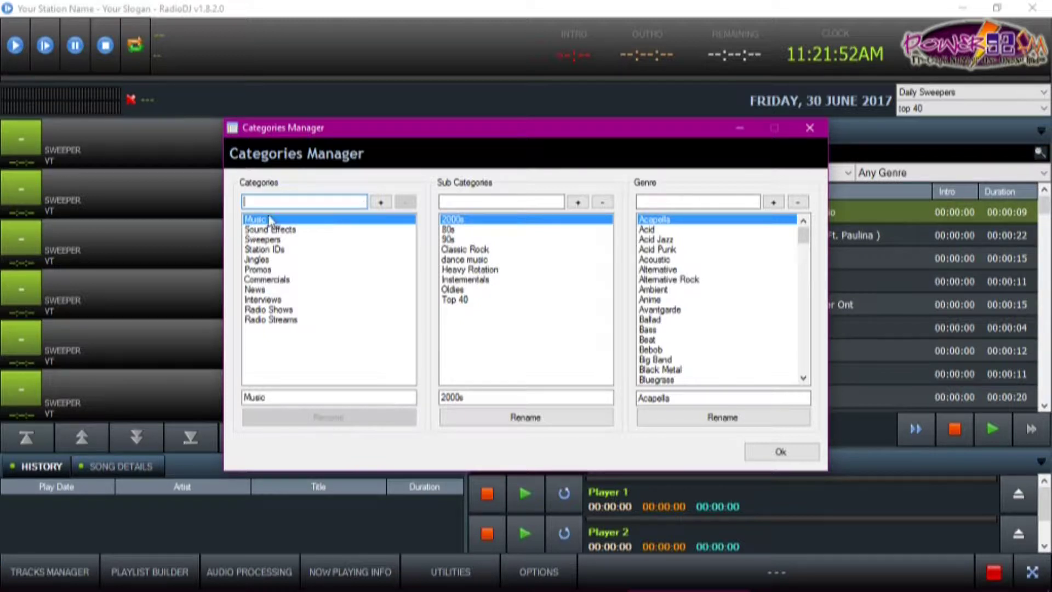
# Add a Hip Hop subcategory under the Music category and close the Categories Manager.
pyautogui.click(476, 201)
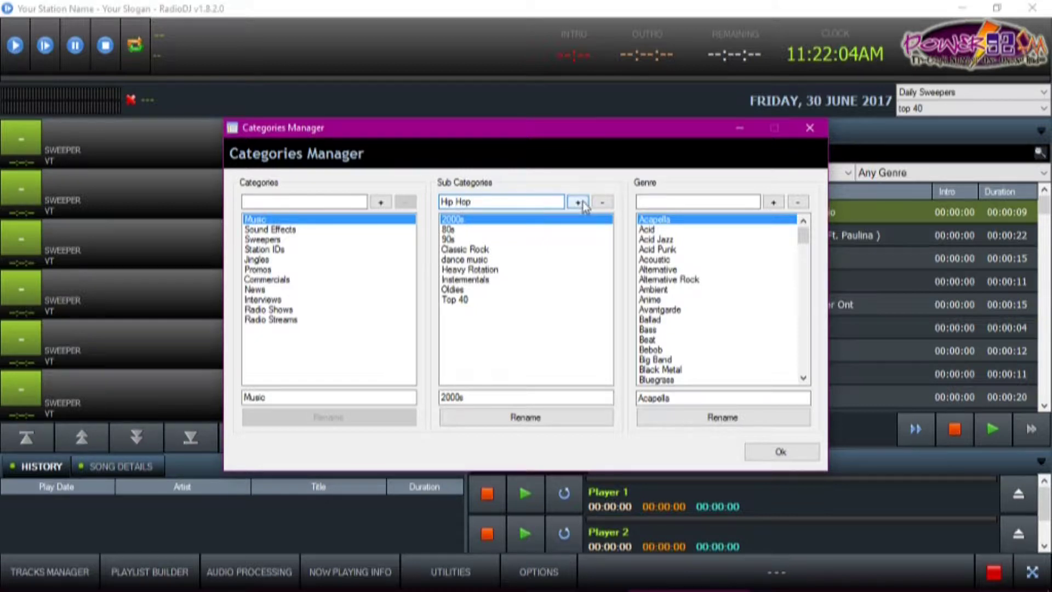
pyautogui.click(578, 203)
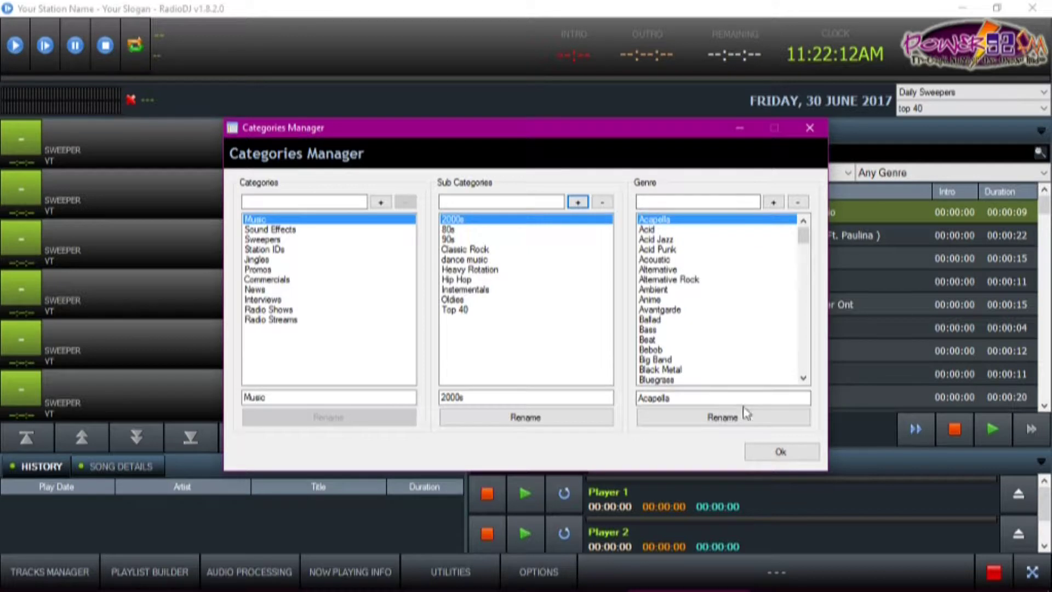
pyautogui.click(772, 455)
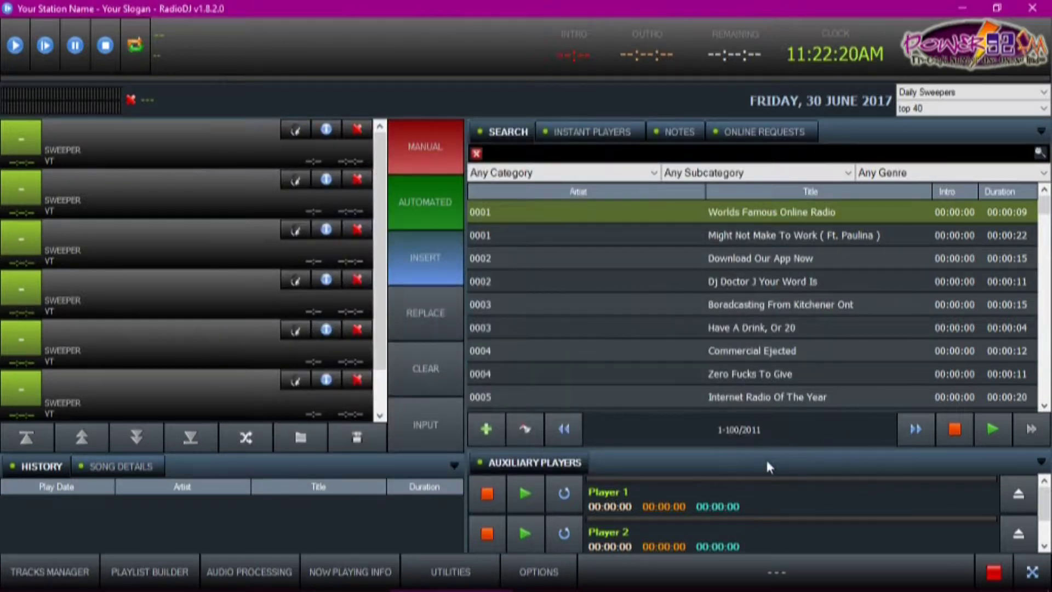
# Filter the main library search by the Music category and the Hip Hop subcategory.
pyautogui.click(630, 173)
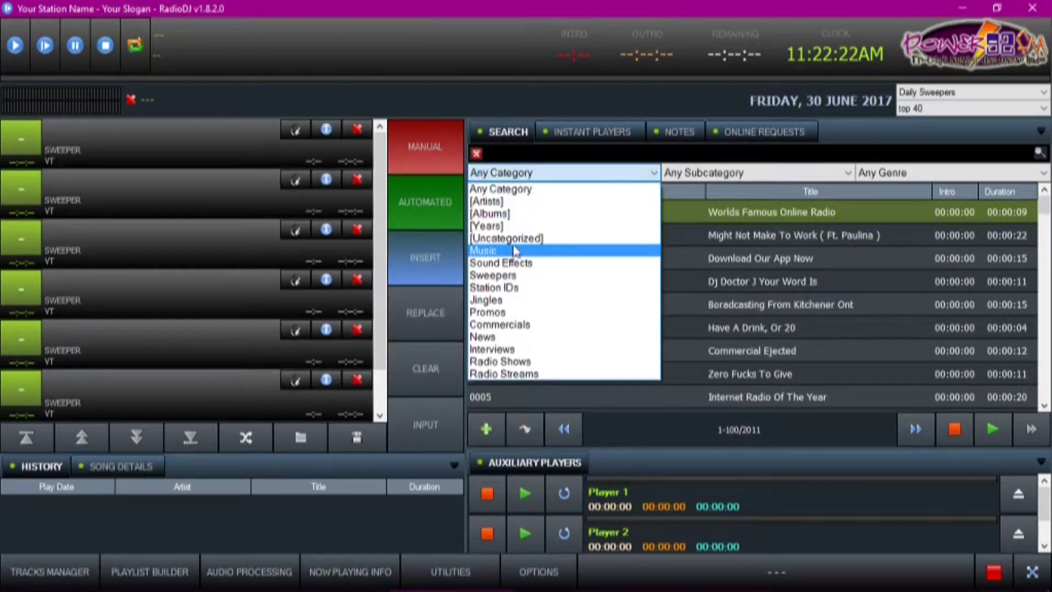
pyautogui.click(515, 249)
pyautogui.click(833, 173)
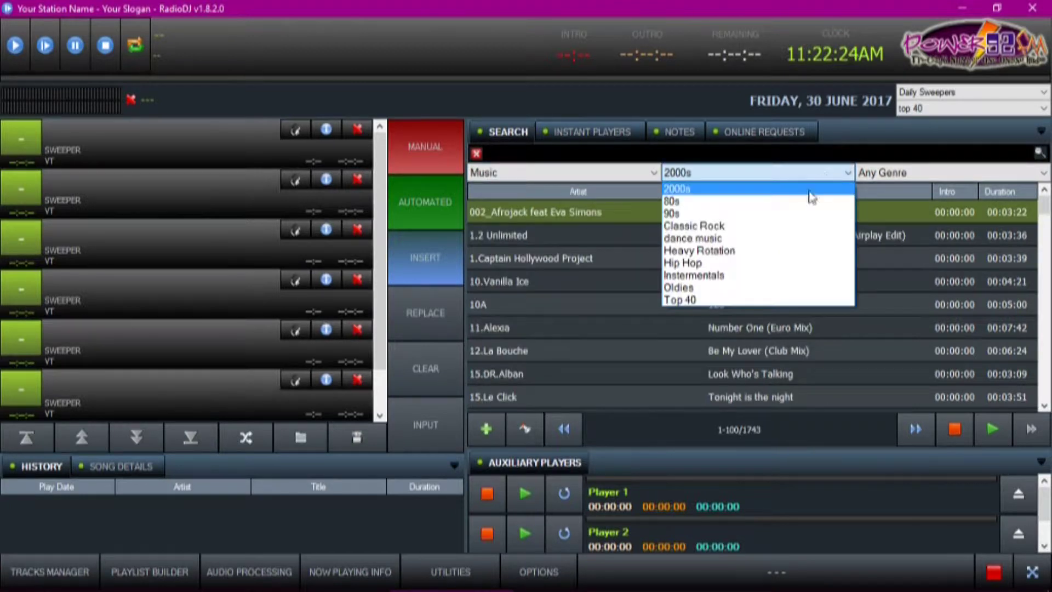
pyautogui.click(696, 264)
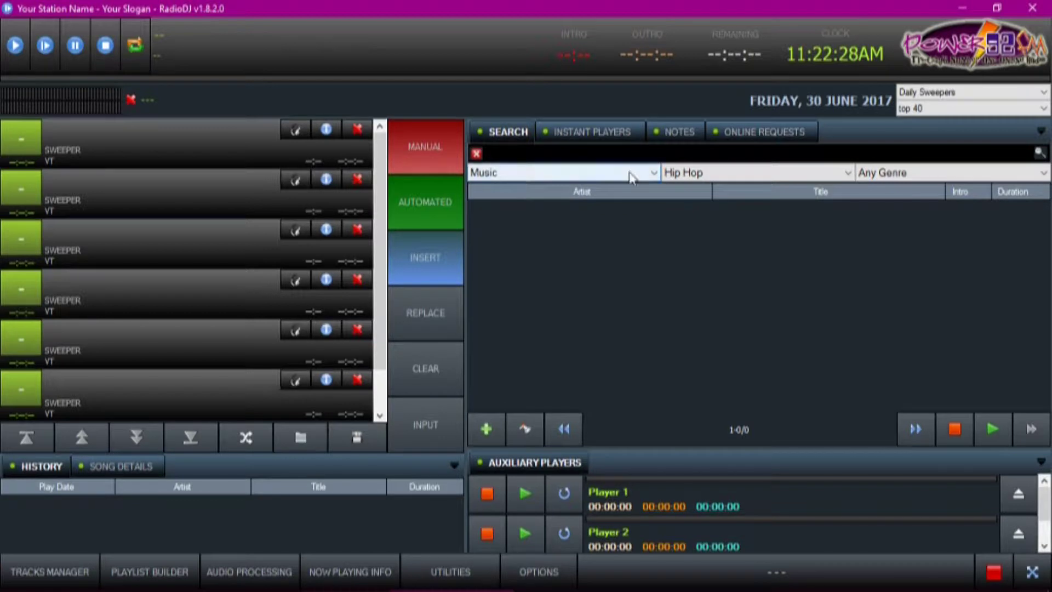
pyautogui.click(724, 174)
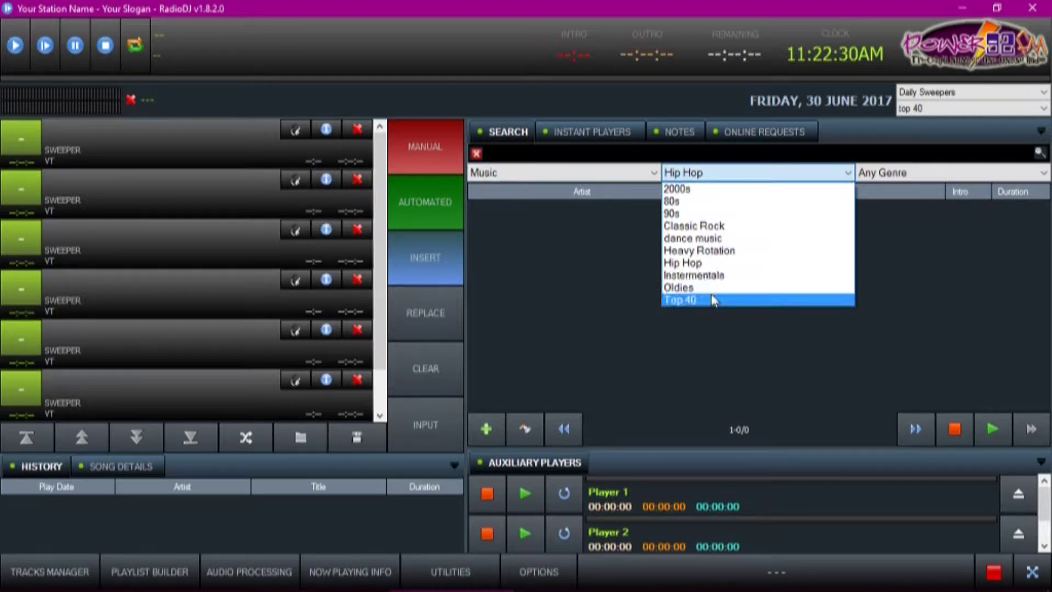
pyautogui.click(695, 264)
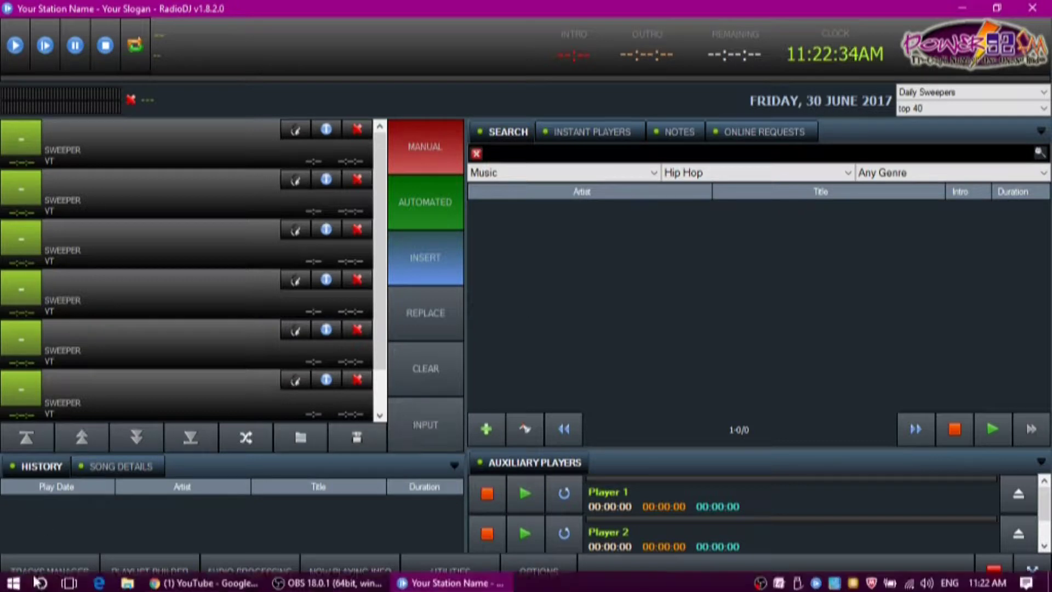
# Open the Tracks Manager and filter its track list by the Music category and the 2000s subcategory.
pyautogui.click(55, 571)
pyautogui.click(307, 81)
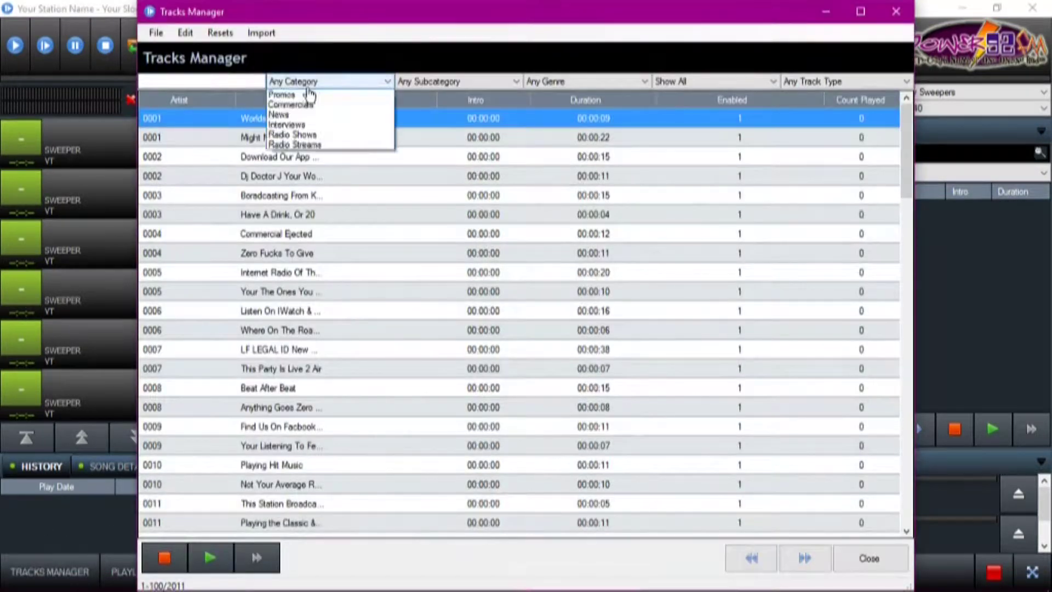
pyautogui.click(301, 145)
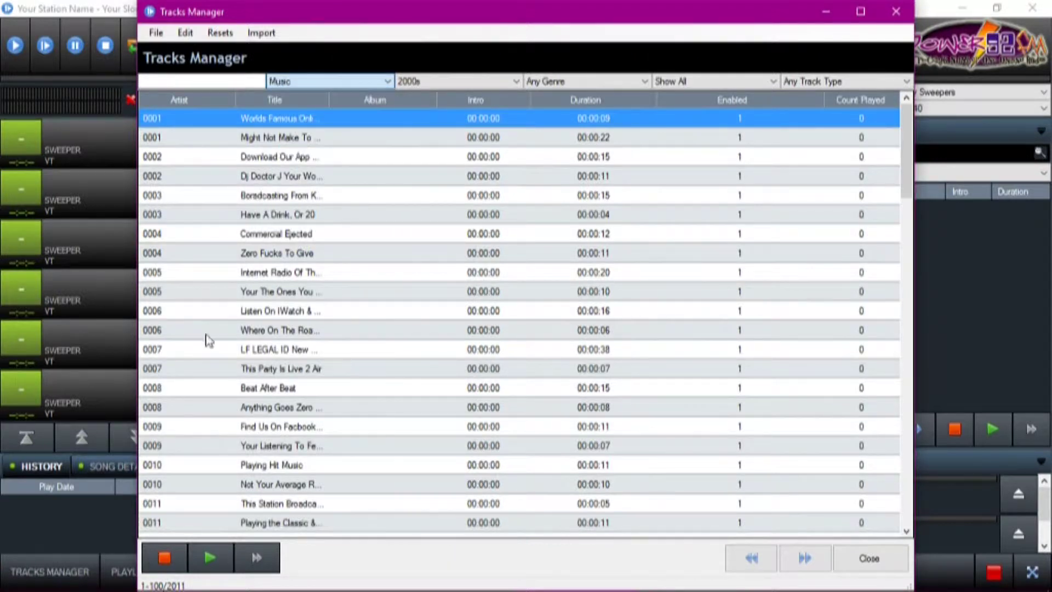
pyautogui.click(429, 88)
pyautogui.click(429, 92)
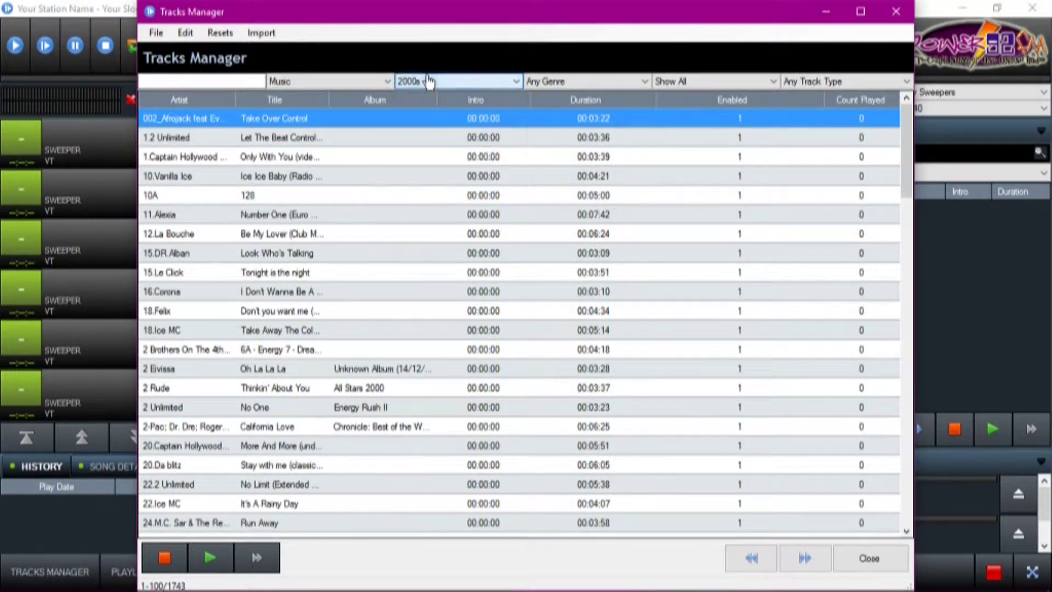
# Edit the track Steelo by 702, change its subcategory to Hip Hop and save it.
pyautogui.scroll(-3, 238, 433)
pyautogui.scroll(-12, 241, 433)
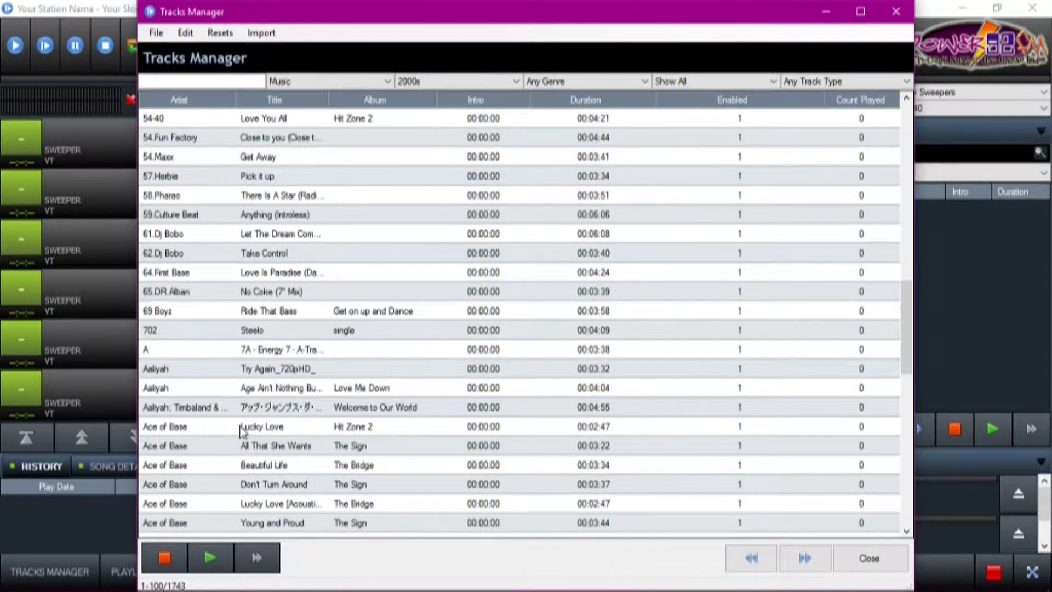
pyautogui.scroll(-2, 241, 431)
pyautogui.click(213, 254)
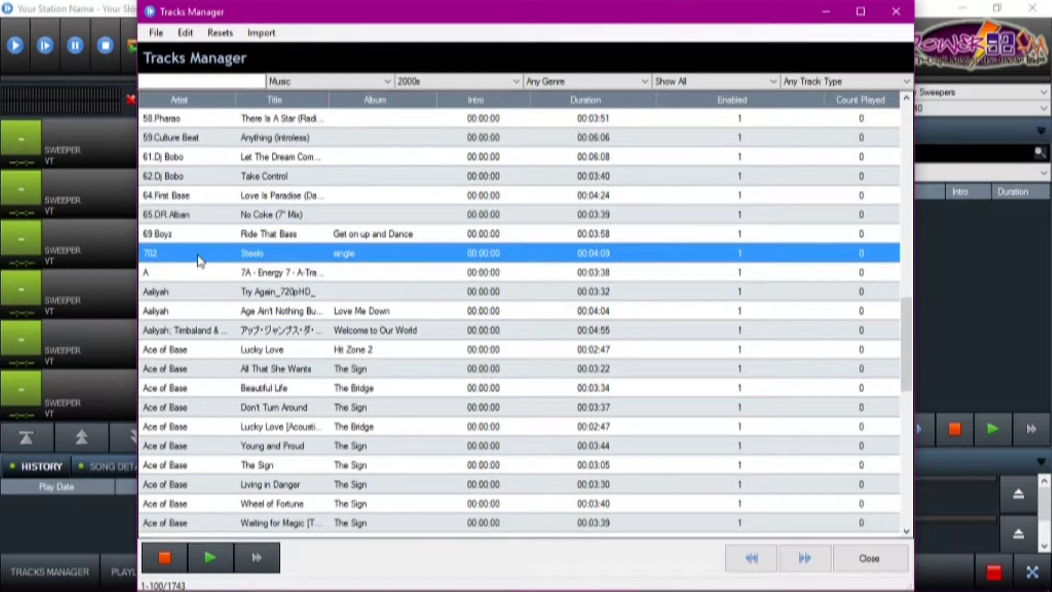
pyautogui.rightClick(201, 260)
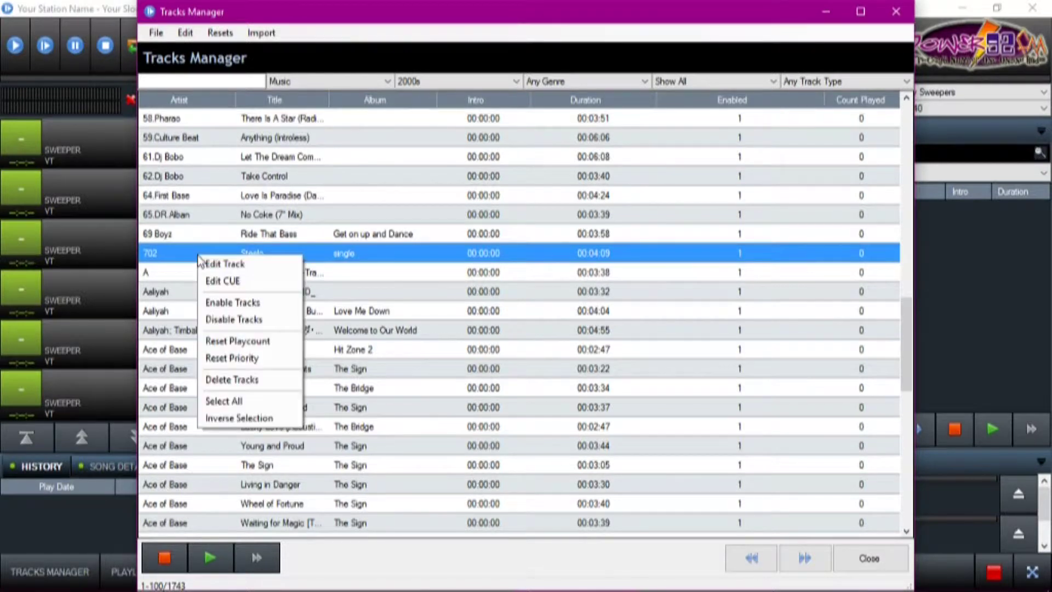
pyautogui.click(250, 262)
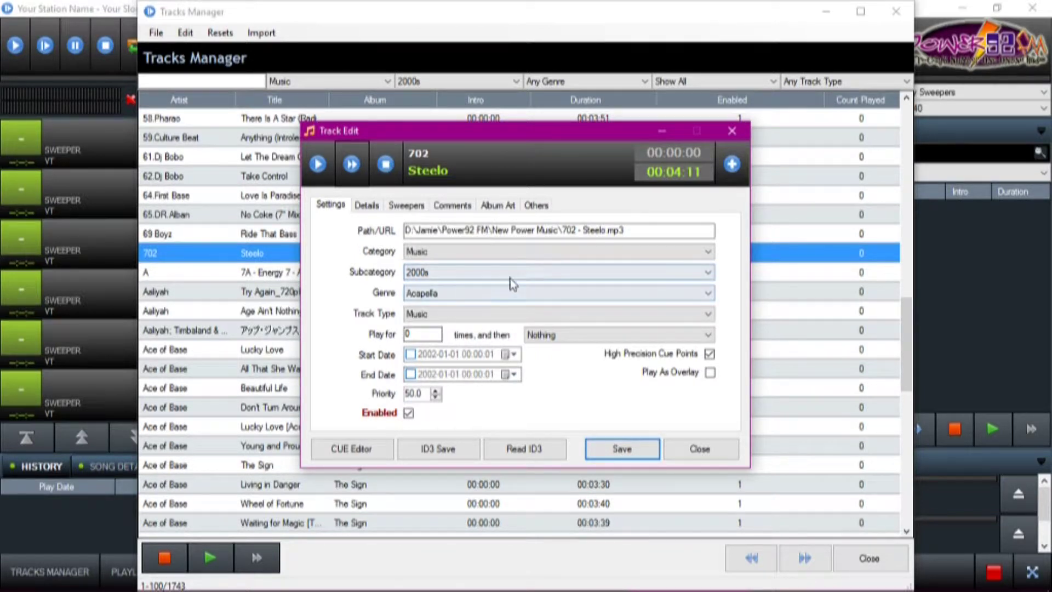
pyautogui.click(529, 272)
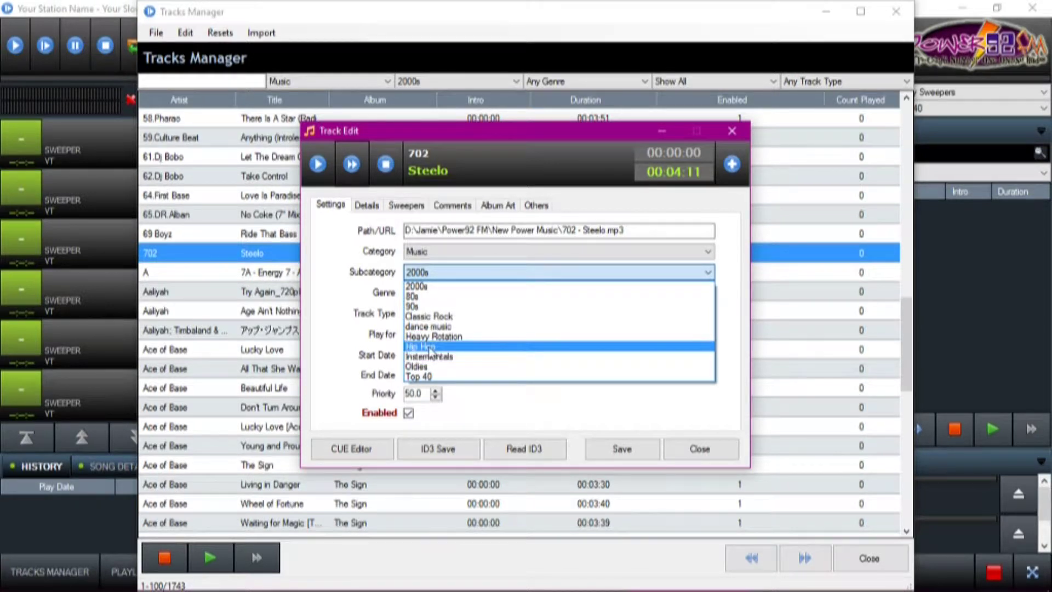
pyautogui.click(430, 348)
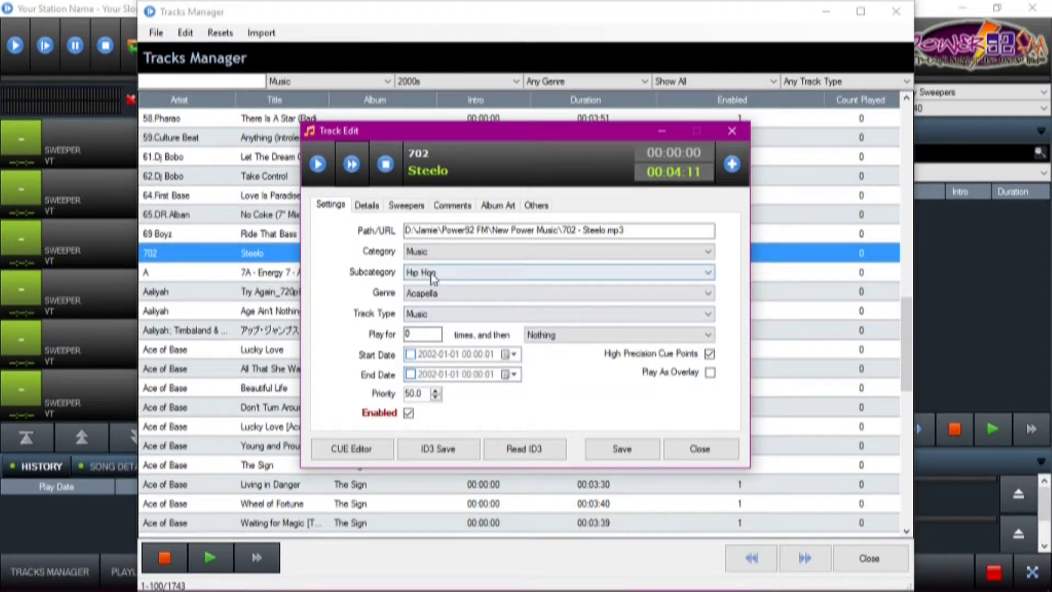
pyautogui.click(622, 449)
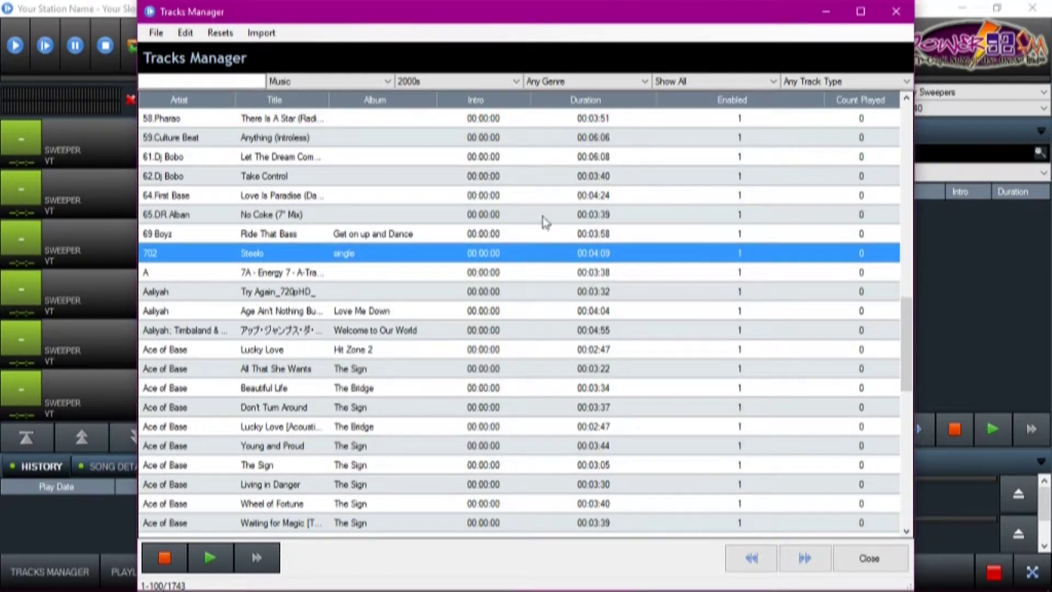
# Filter the Tracks Manager list by the Hip Hop subcategory to check the reassigned track.
pyautogui.click(465, 82)
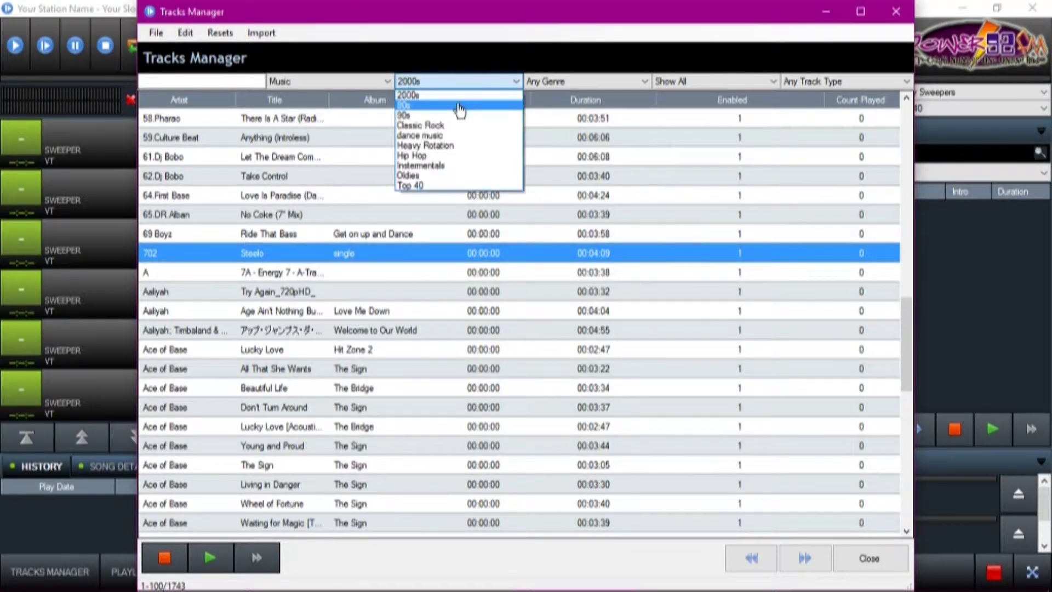
pyautogui.click(431, 157)
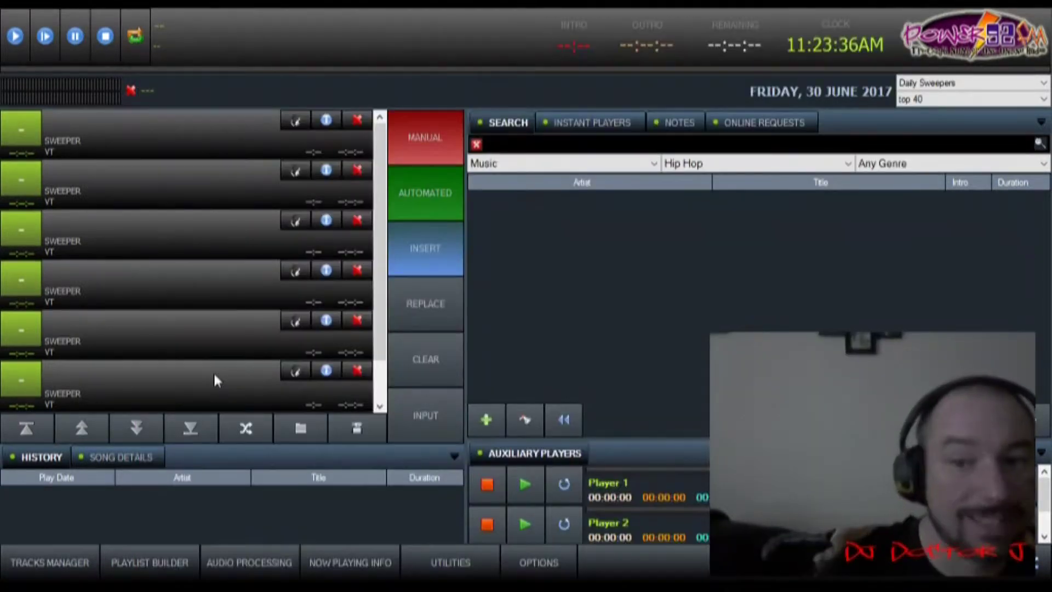